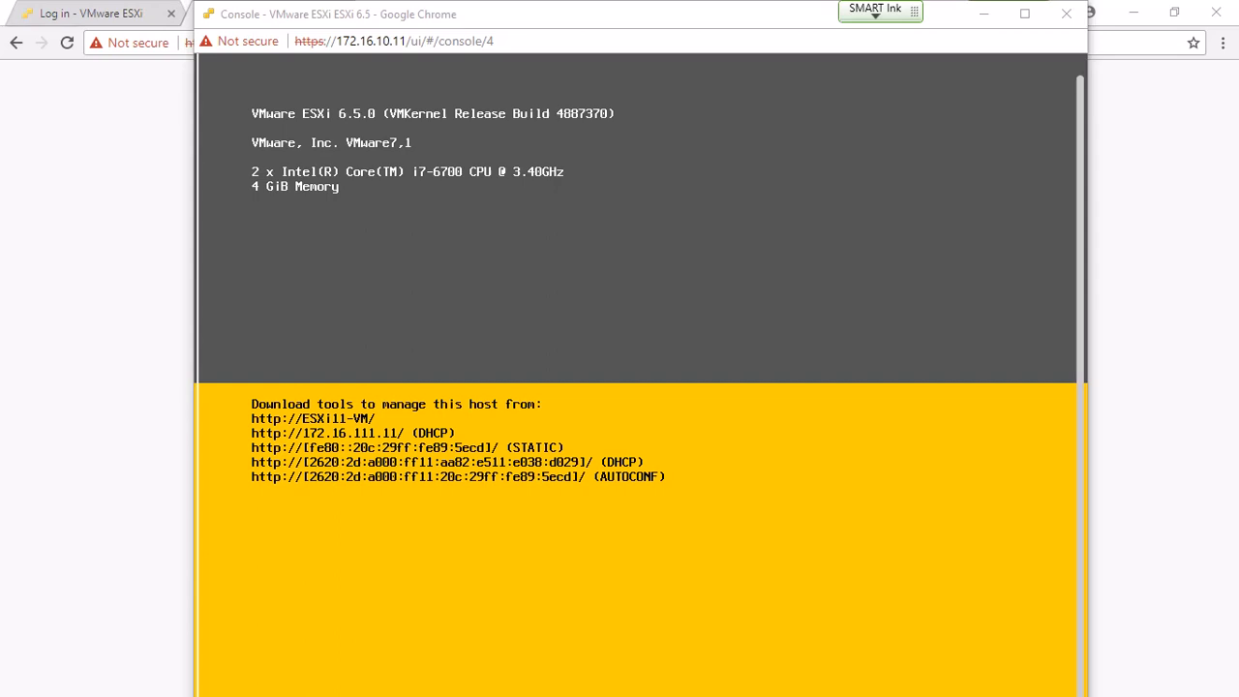
- Wake the ESXi host console to view its management addresses, then move it aside to reveal Chrome
key(F2)
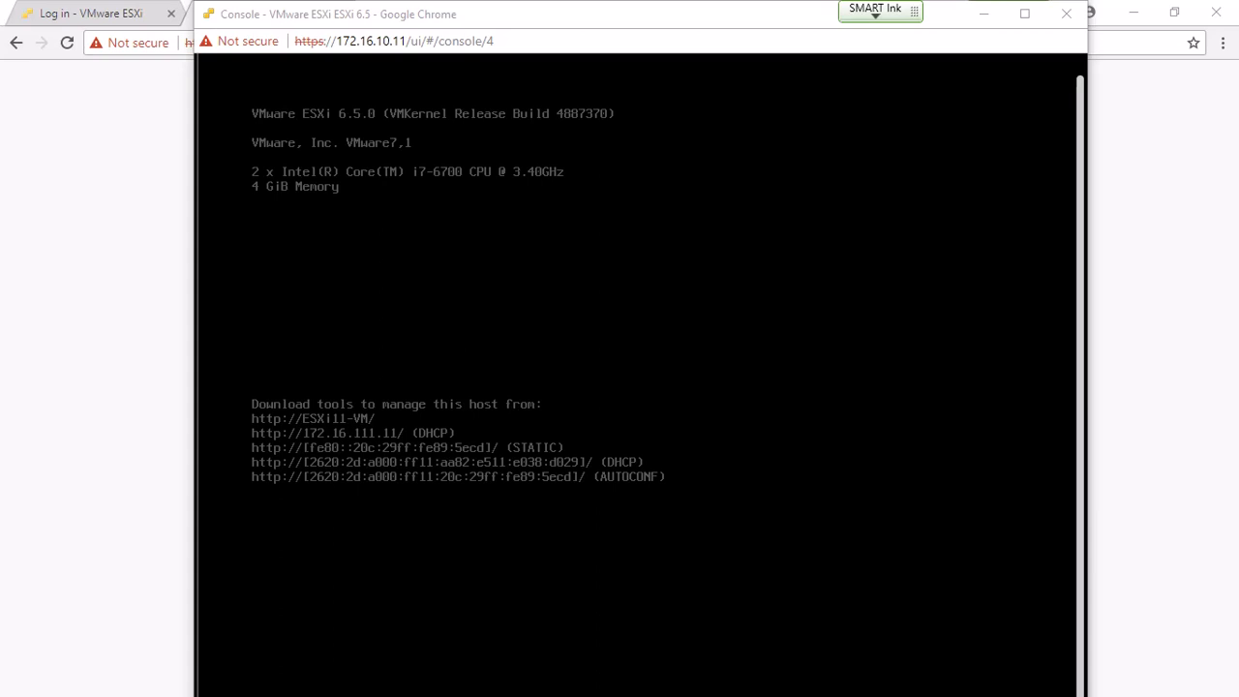
click(639, 376)
key(F2)
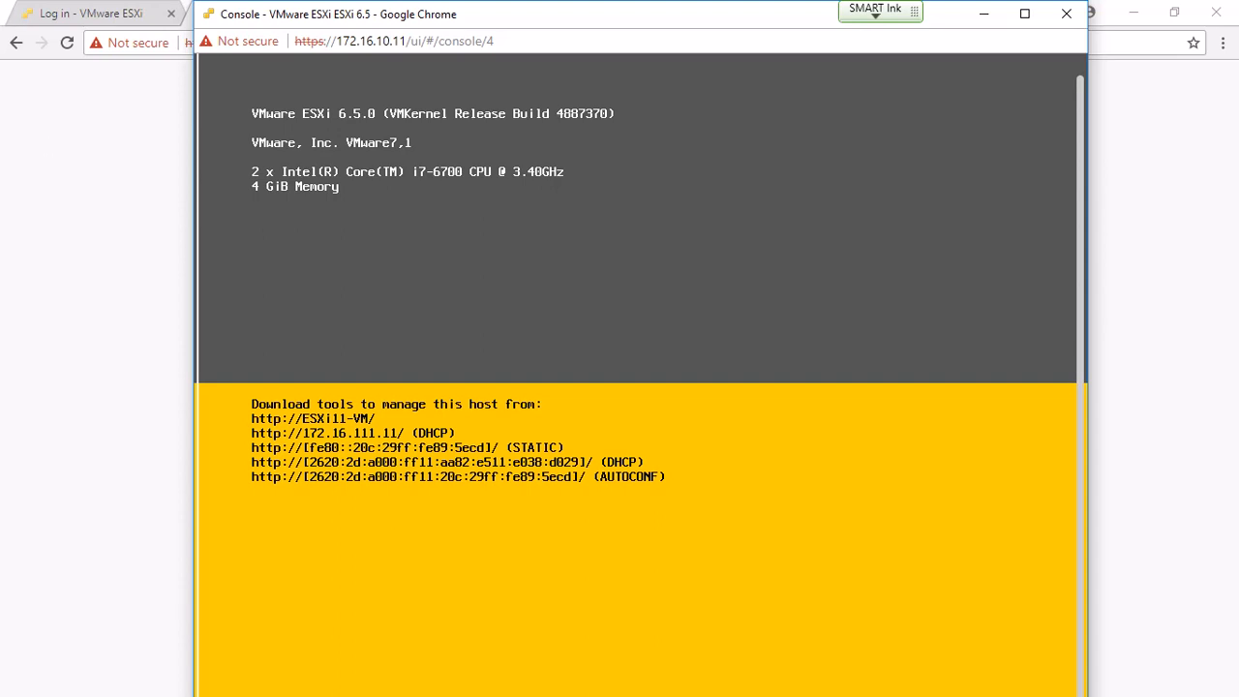
drag(252, 16, 0, 62)
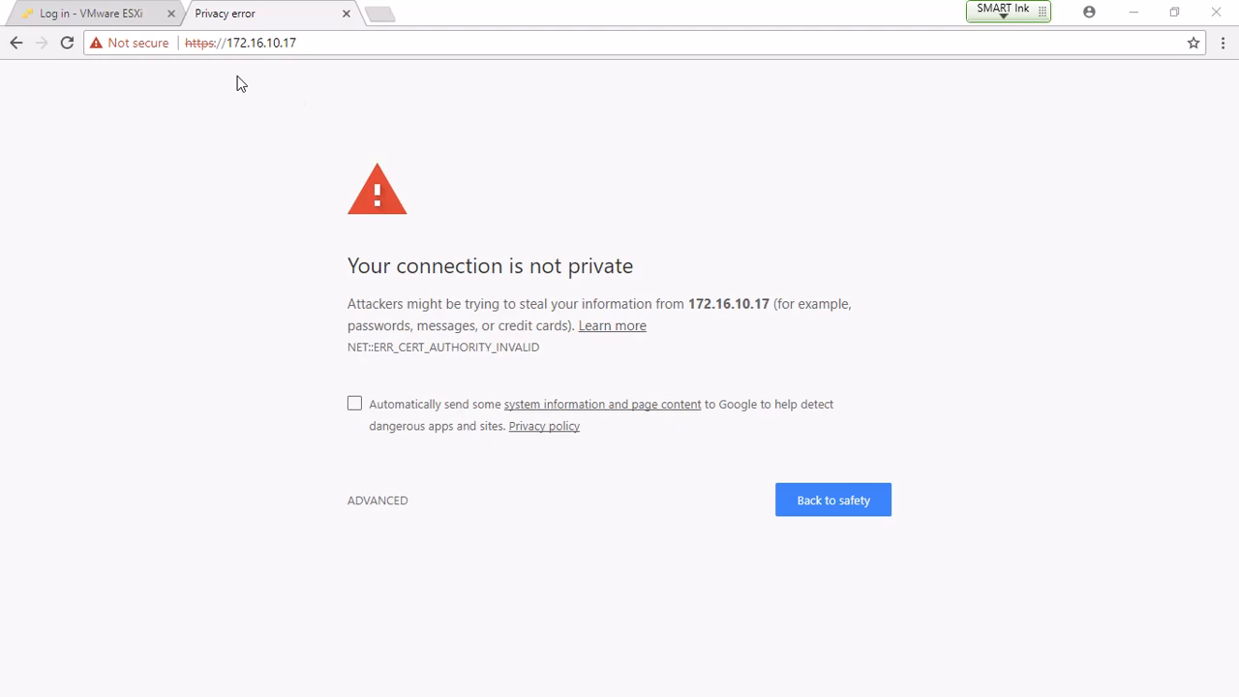
- Expand the certificate warning's advanced details, then switch to the 'Log in - VMware ESXi' tab
click(397, 503)
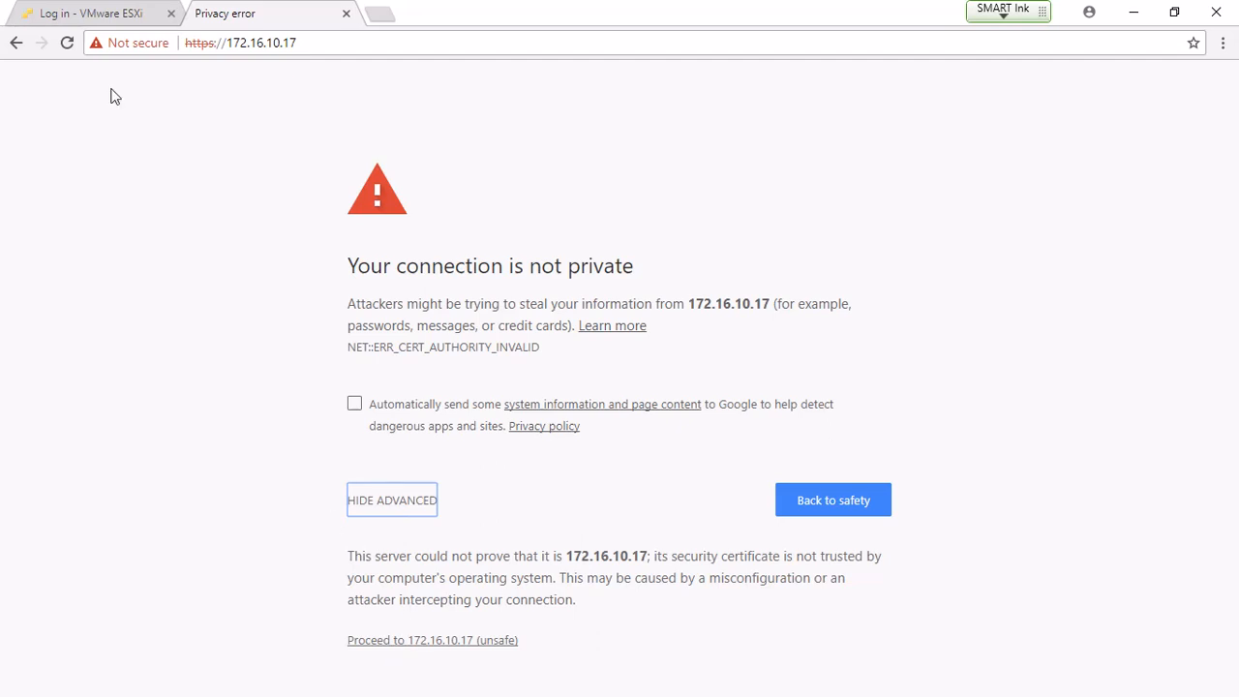
click(79, 15)
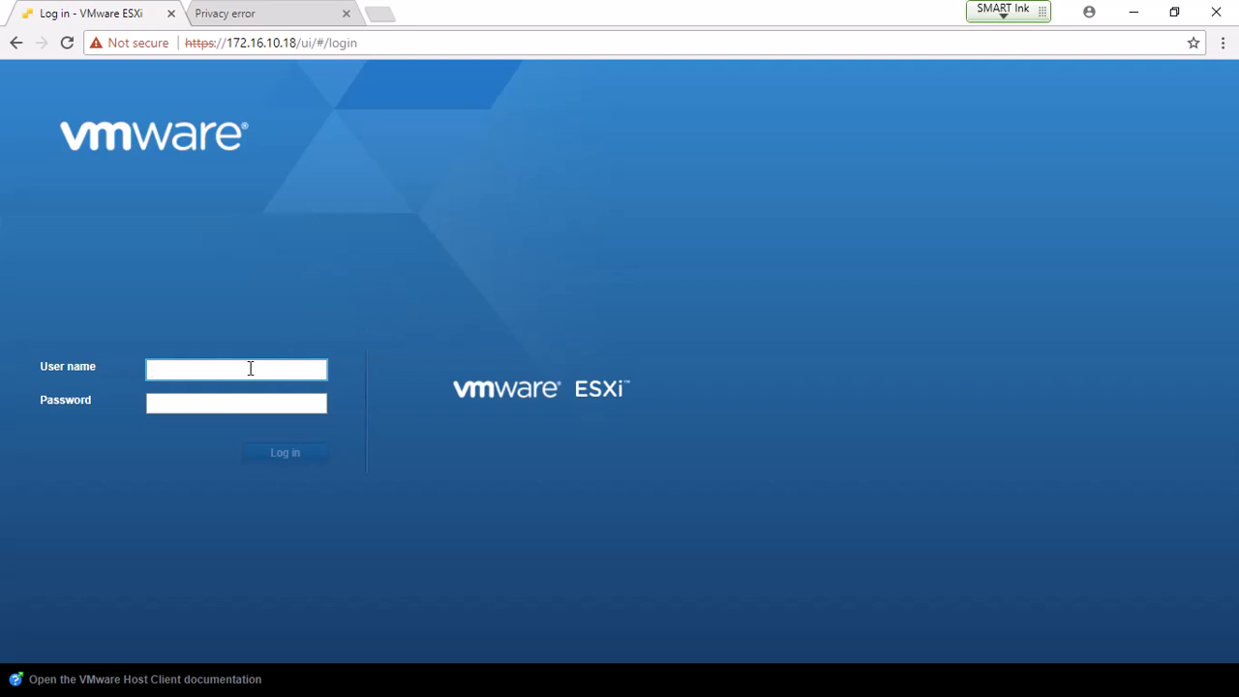
- Log in as root with the account password, then select the 'Unhandled exception' dialog title
text(root)
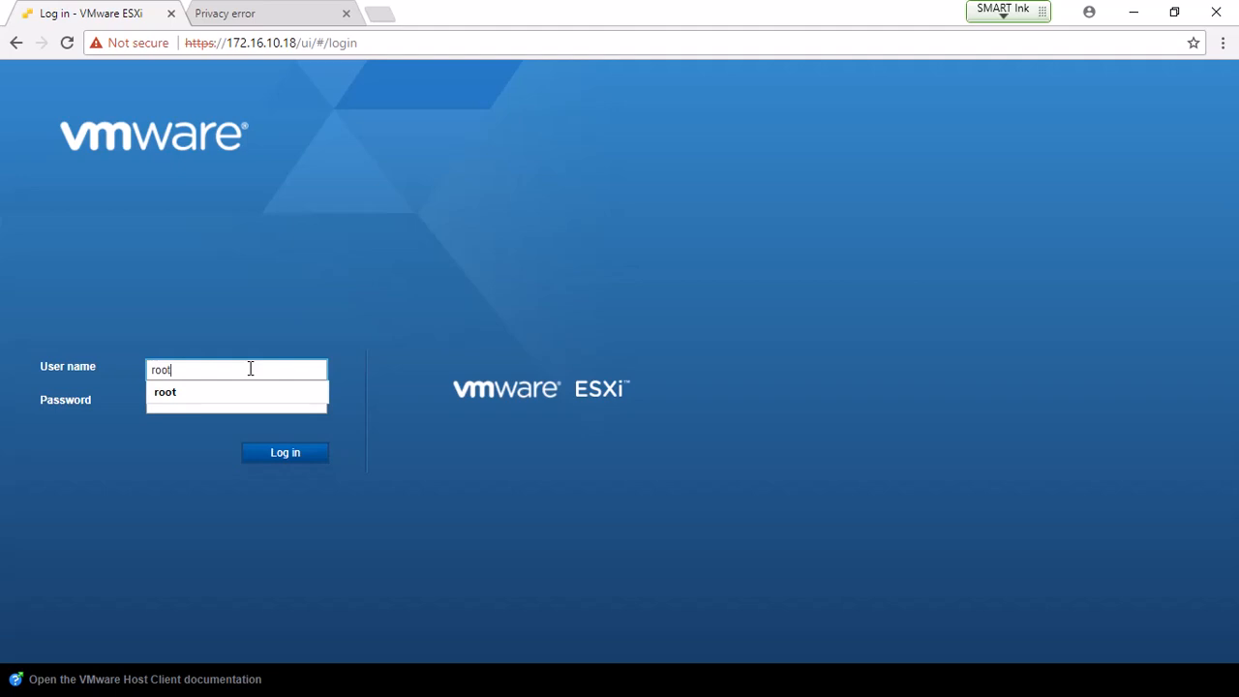
click(186, 405)
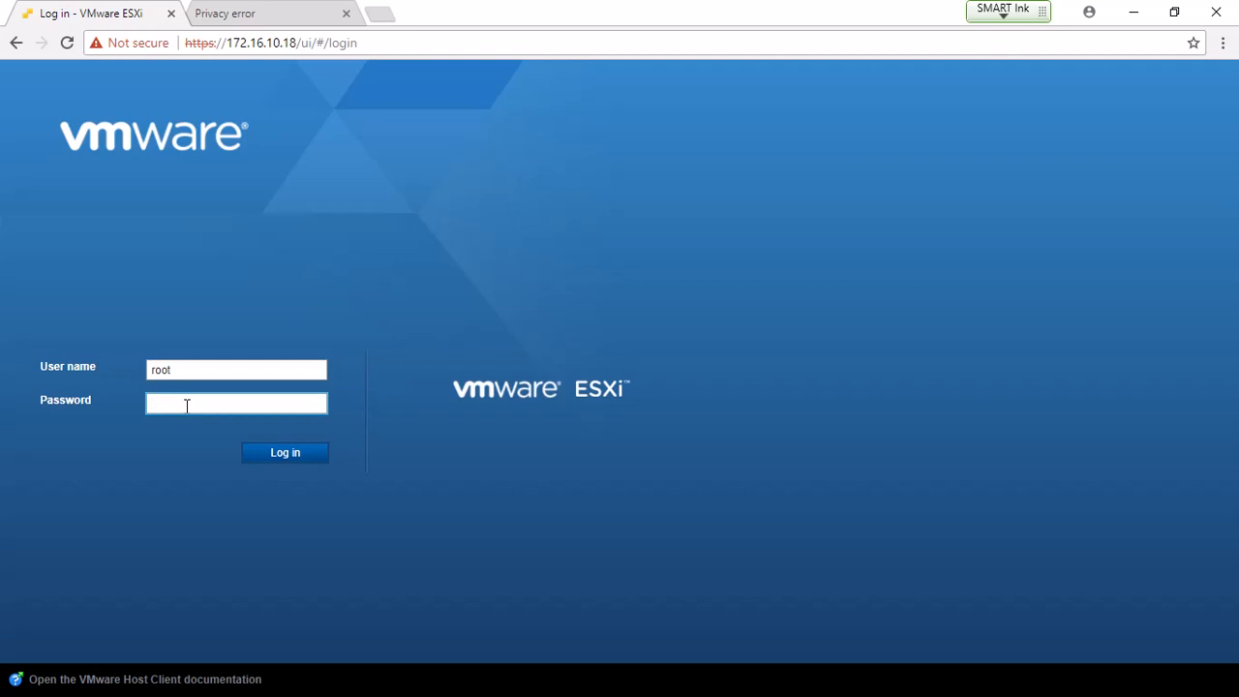
text(*********)
key(Return)
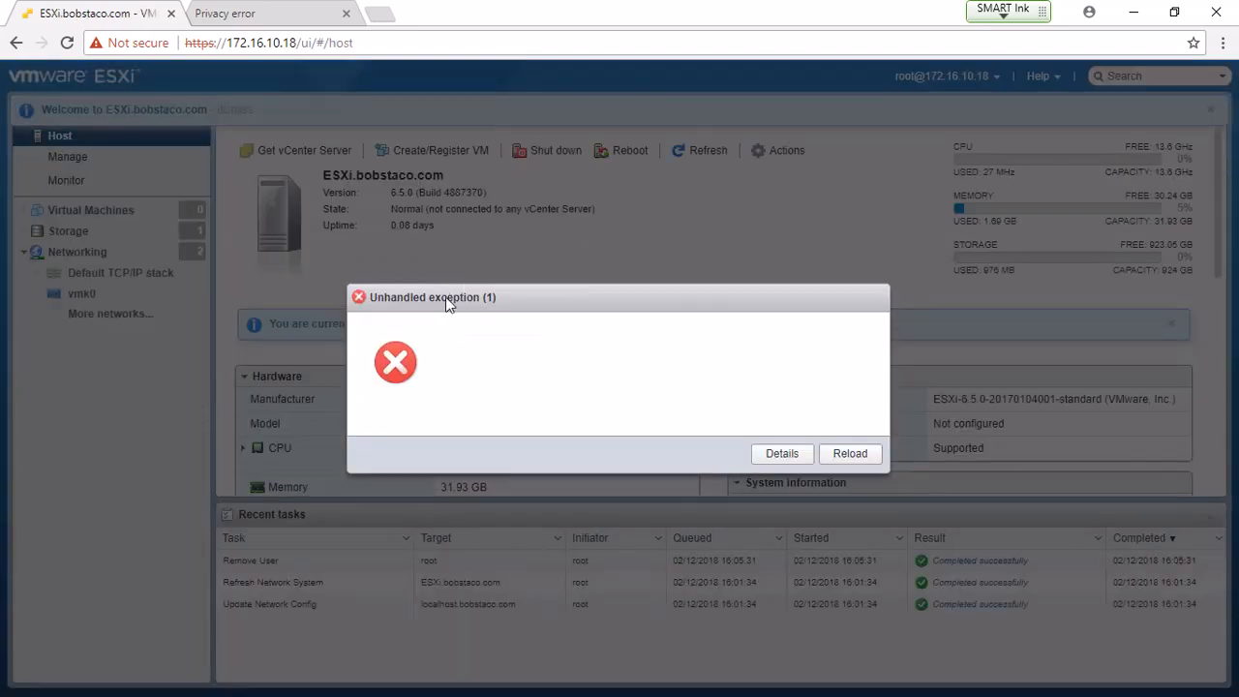
drag(448, 292, 432, 254)
drag(532, 304, 526, 289)
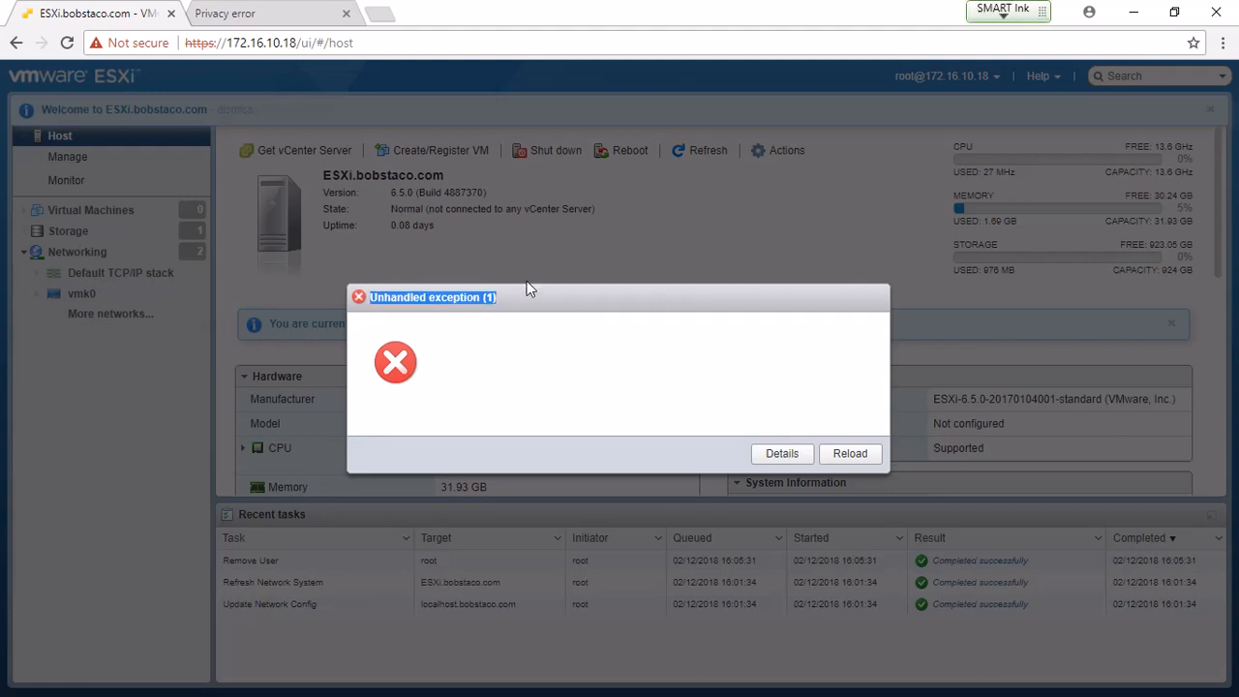
- Reload the client from the error dialog and log in again as root with the password
click(529, 298)
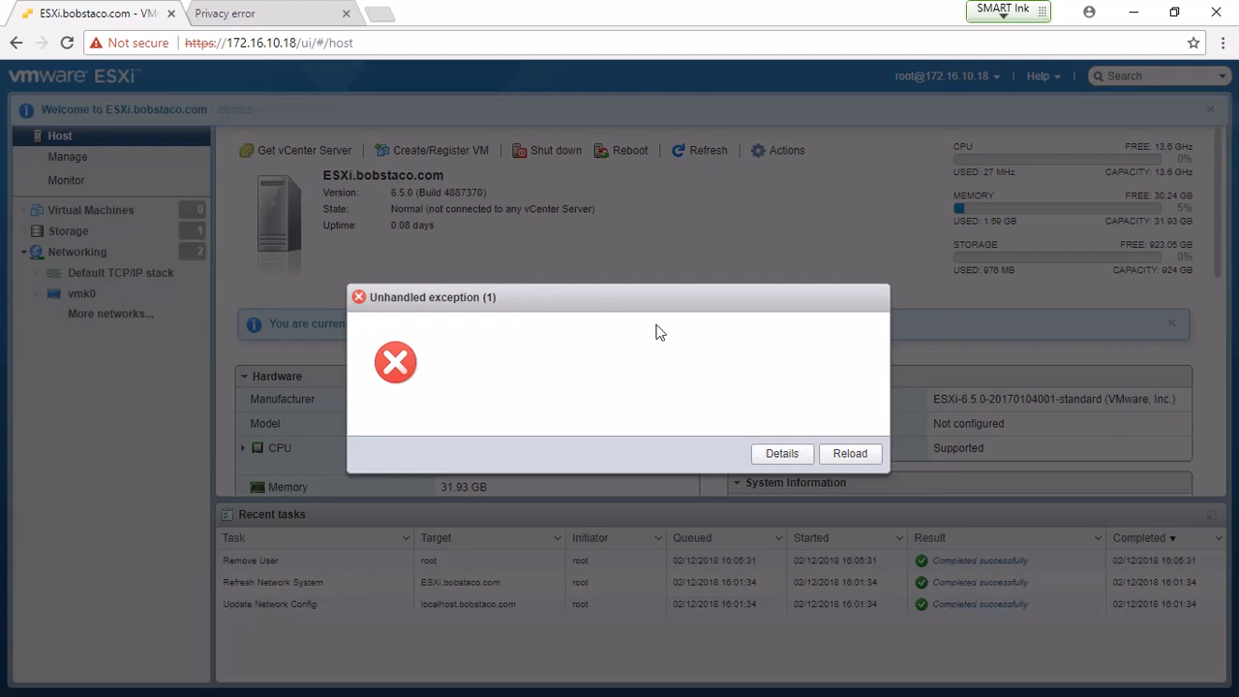
click(844, 455)
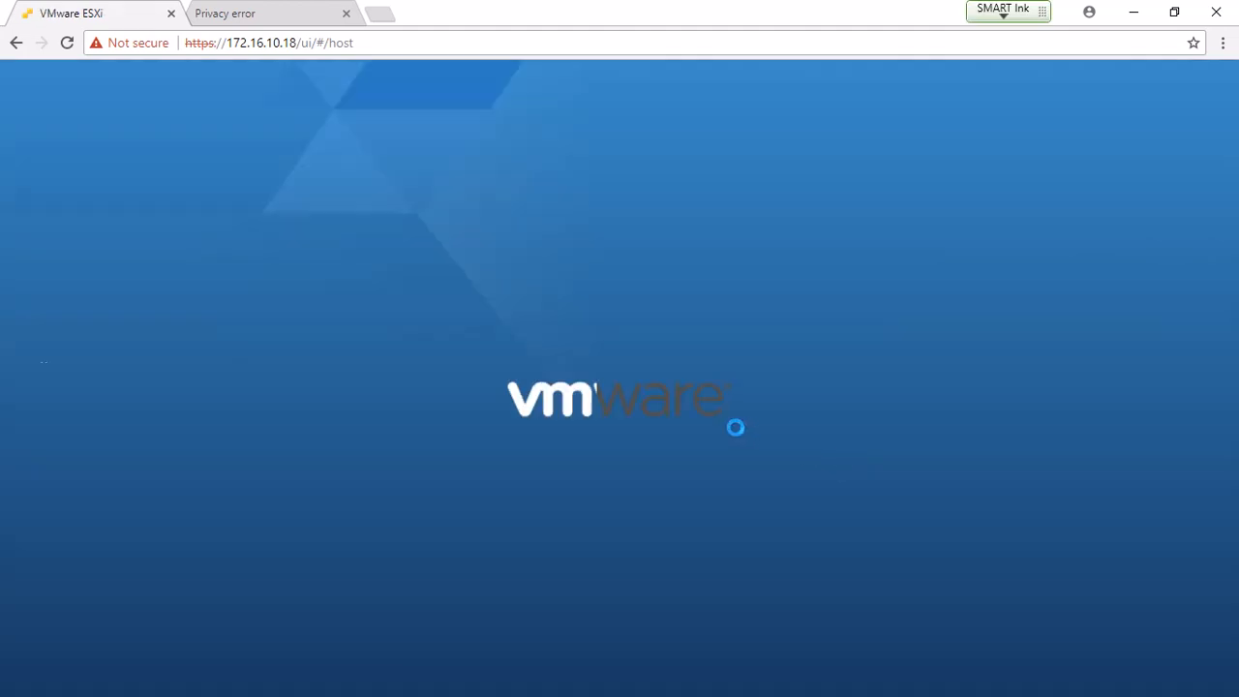
click(173, 368)
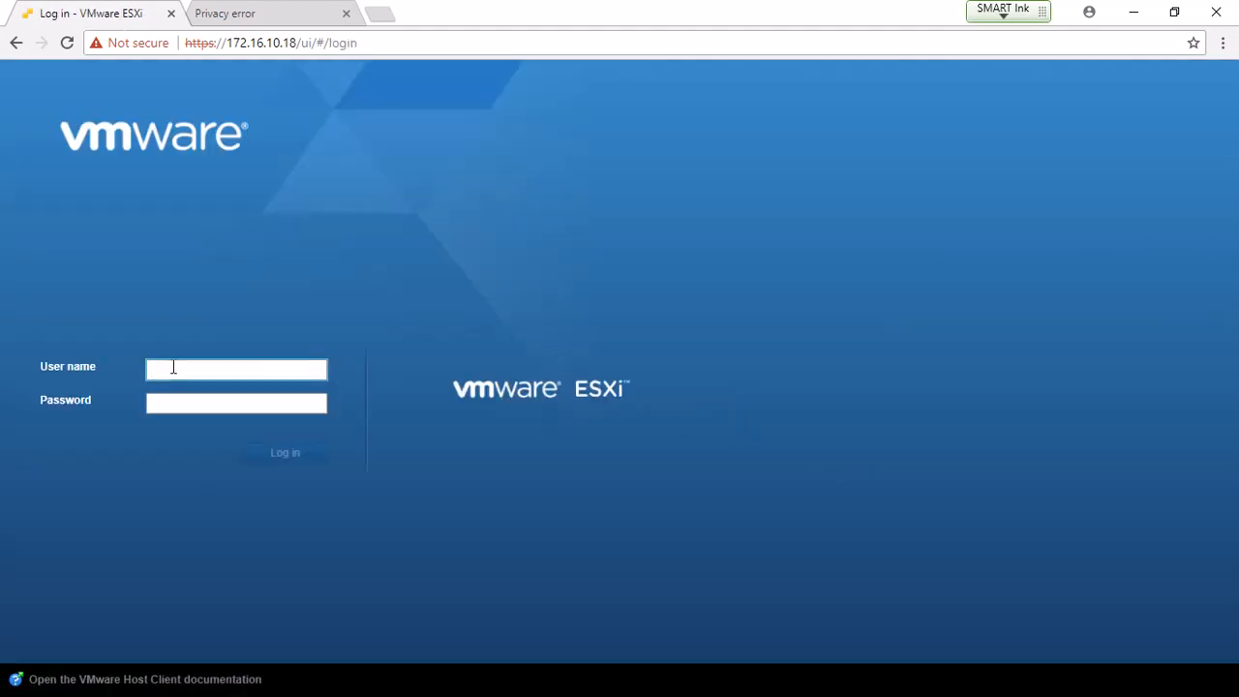
text(root)
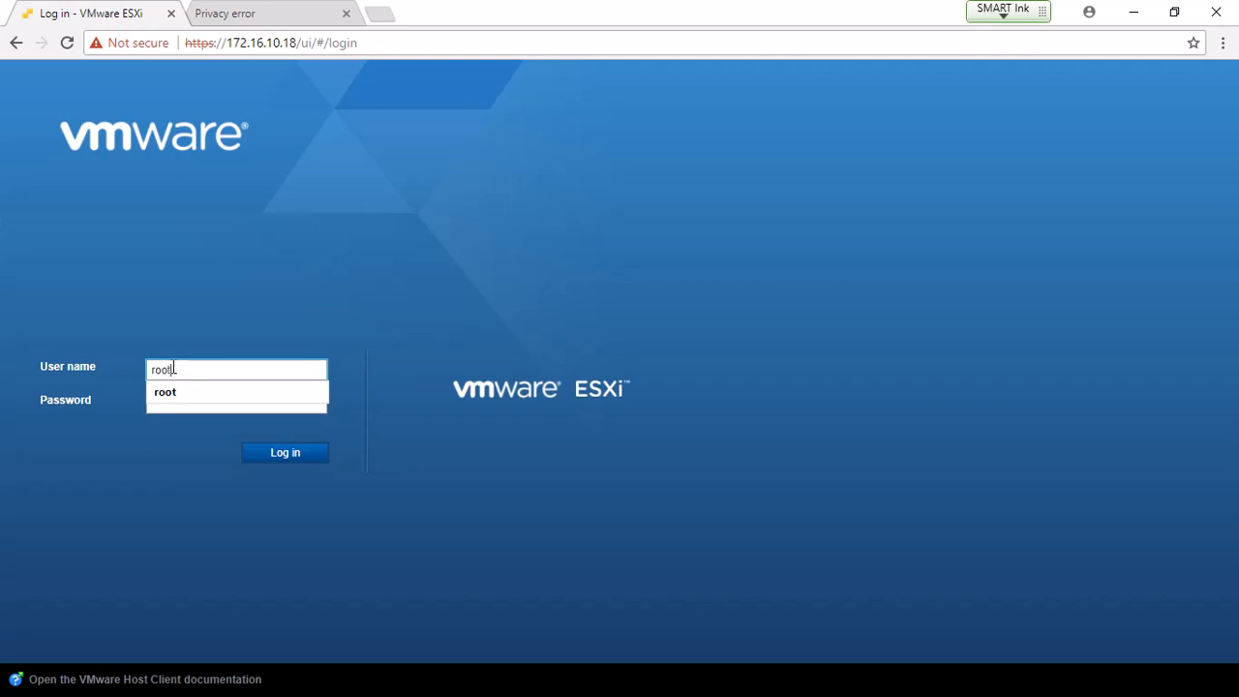
key(Tab)
text(****)
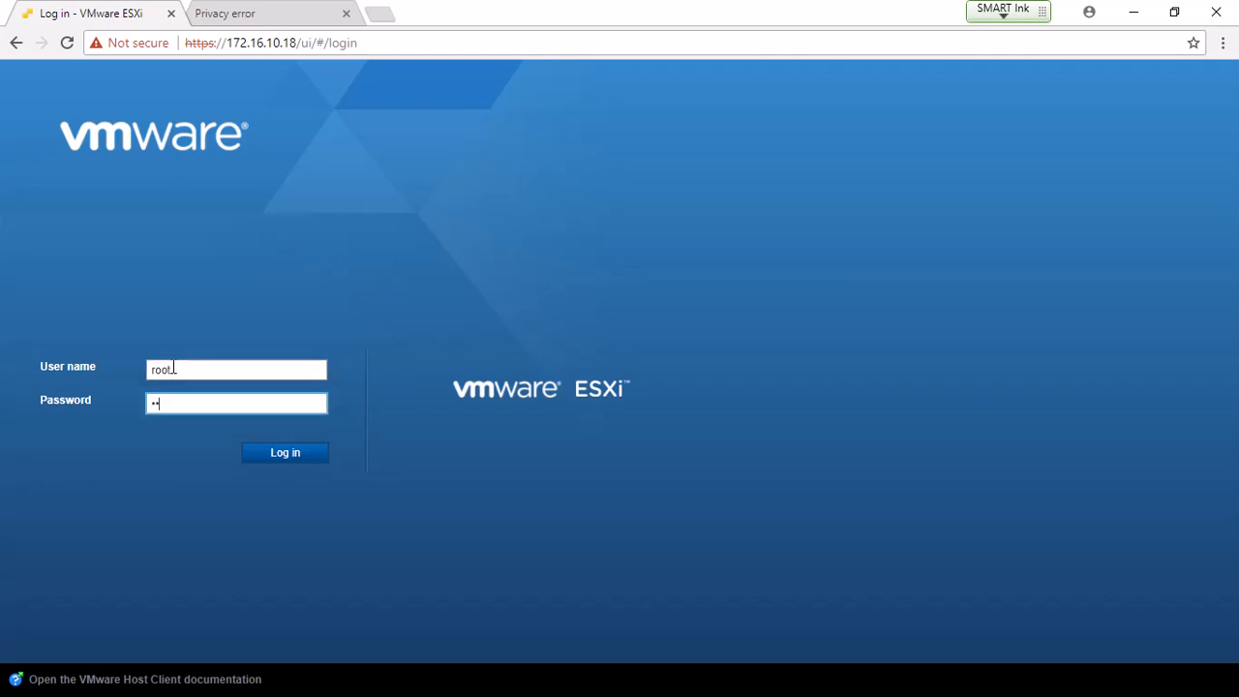
text(******)
click(297, 461)
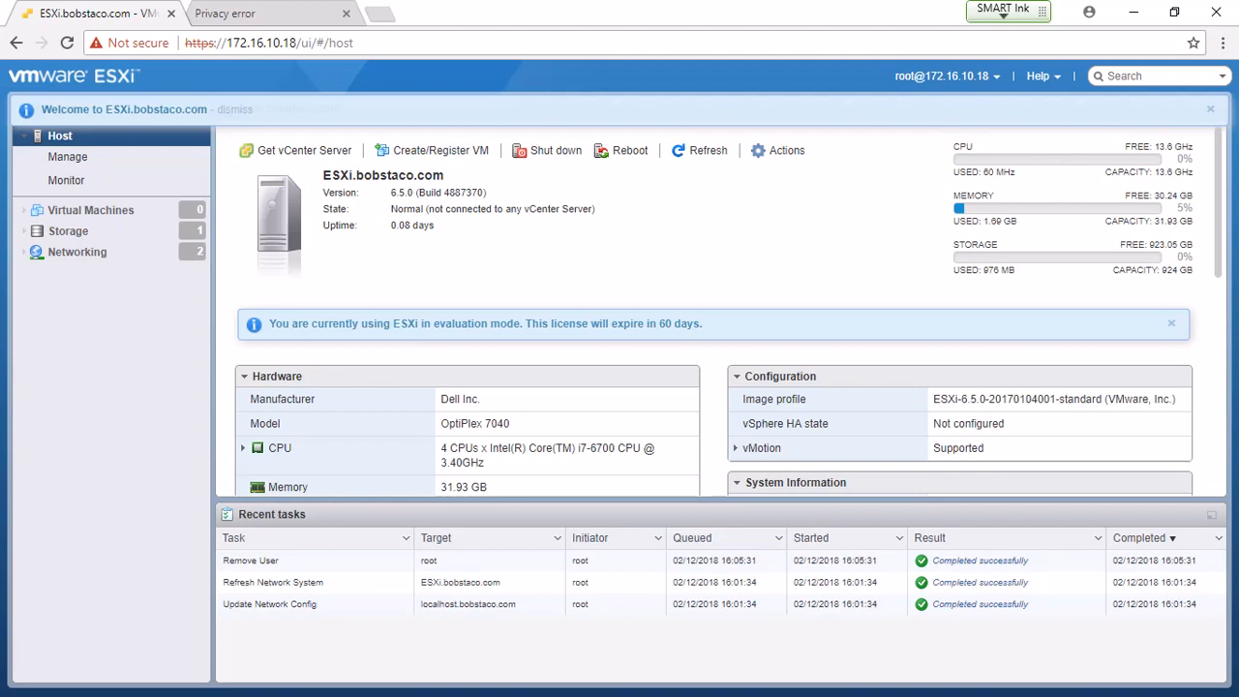
- Bring the 'ESXi Post Install Configuration' Notepad notes over the browser to show the five setup tasks
drag(0, 228, 504, 45)
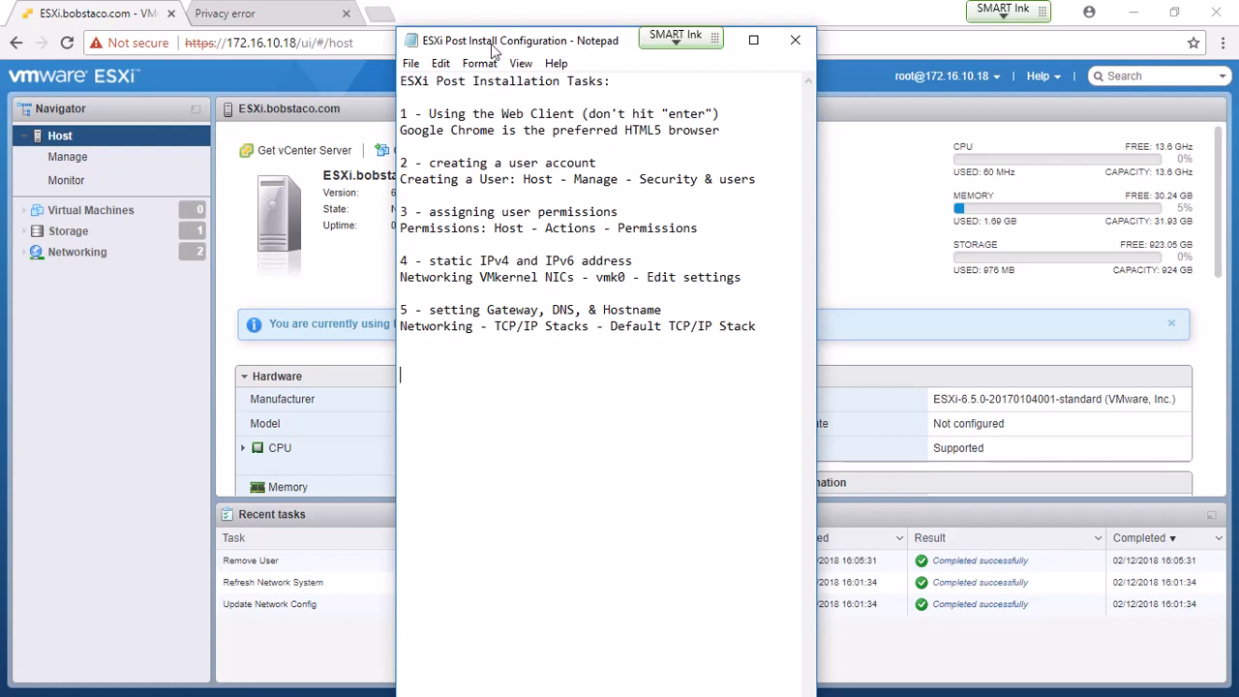
- Move the Notepad notes off the left screen edge so the host summary is fully visible
drag(488, 40, 0, 112)
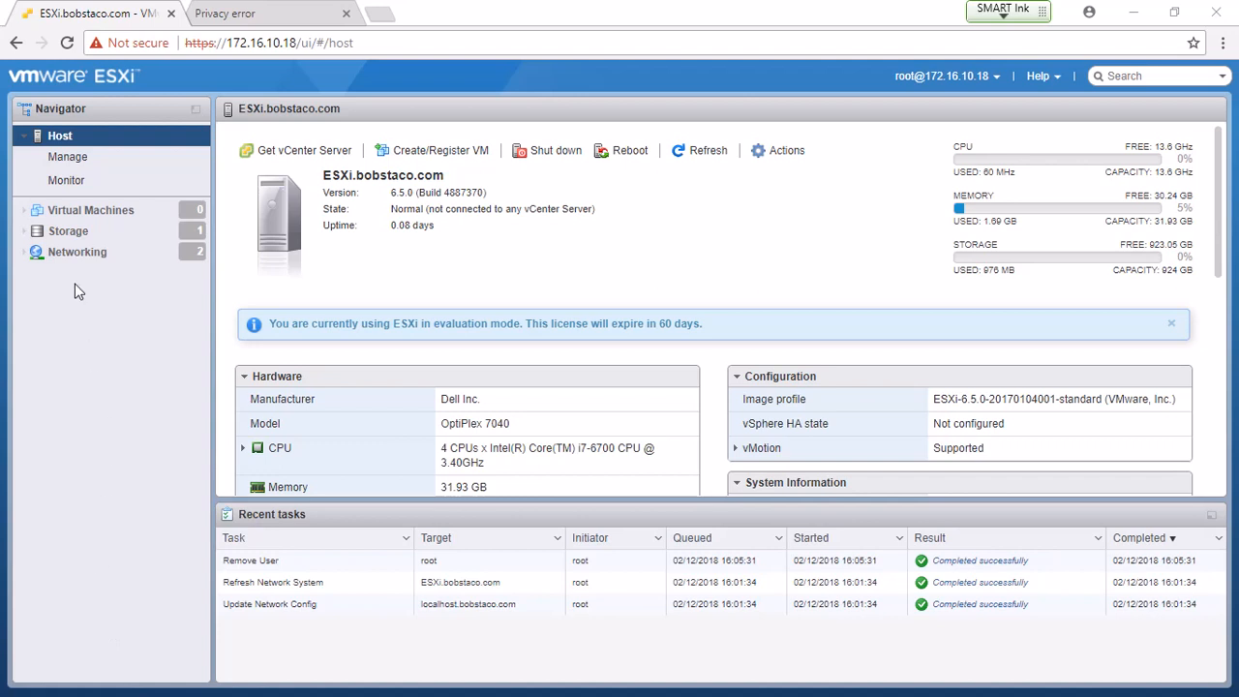
- Go to Manage > Security & users > Users to list the host's accounts
click(64, 160)
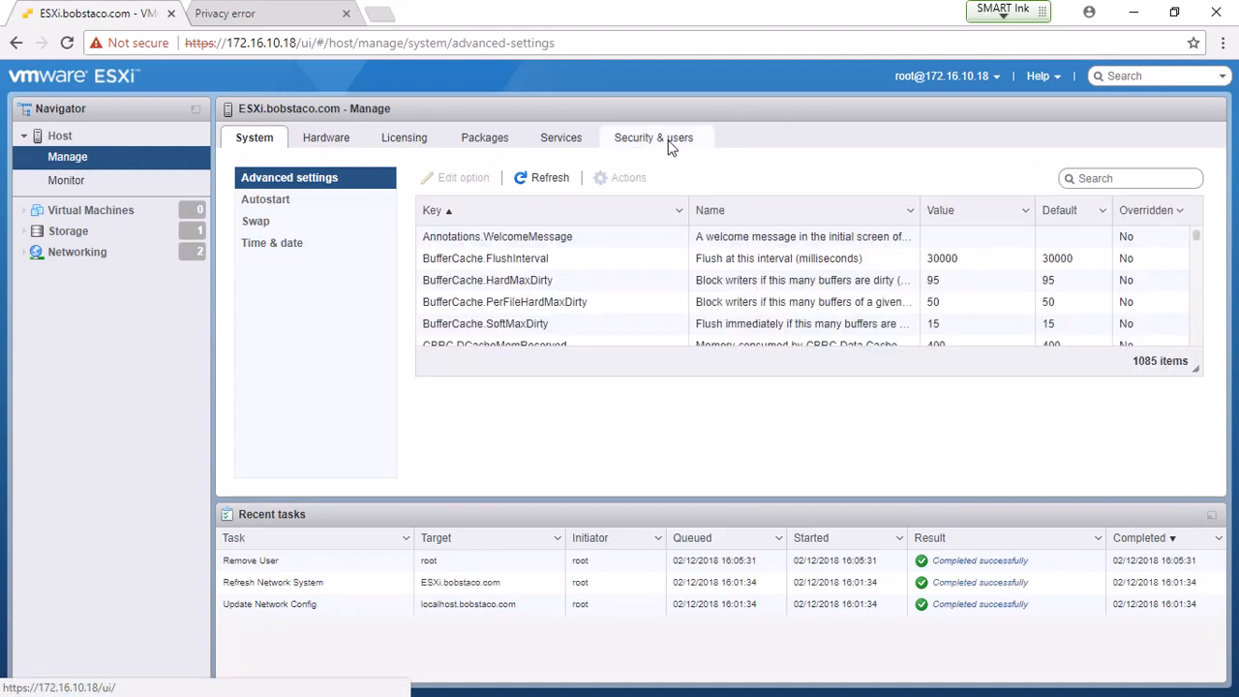
click(668, 145)
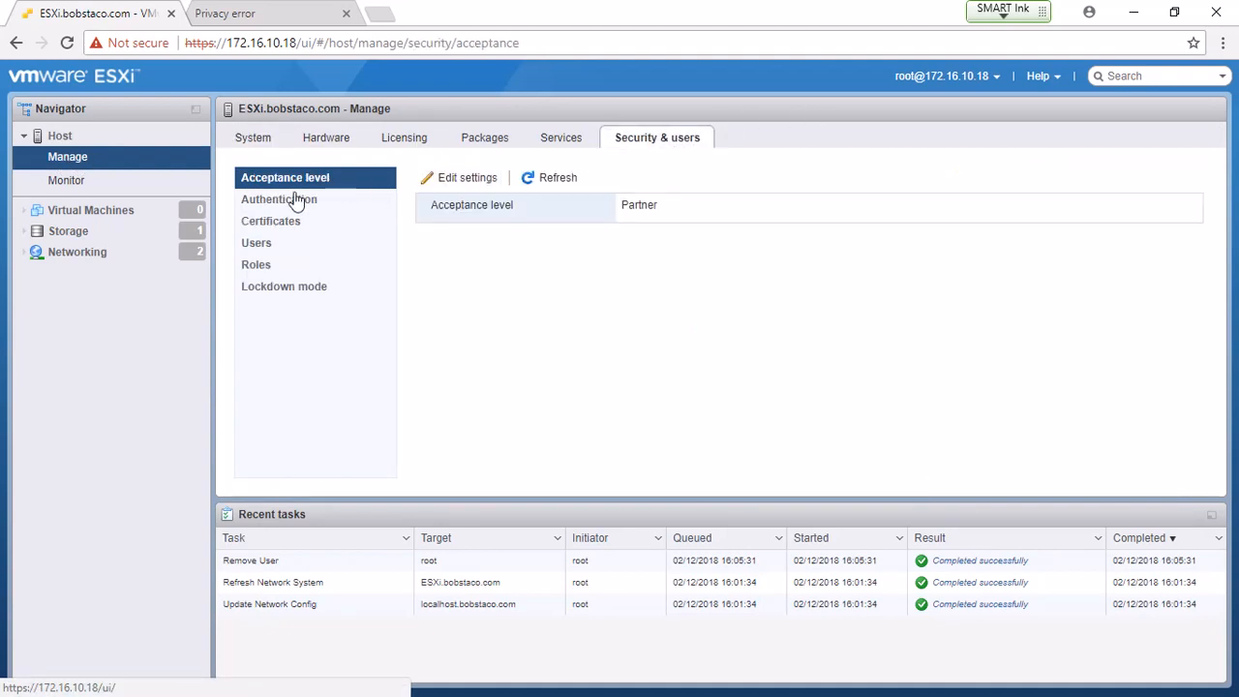
click(268, 249)
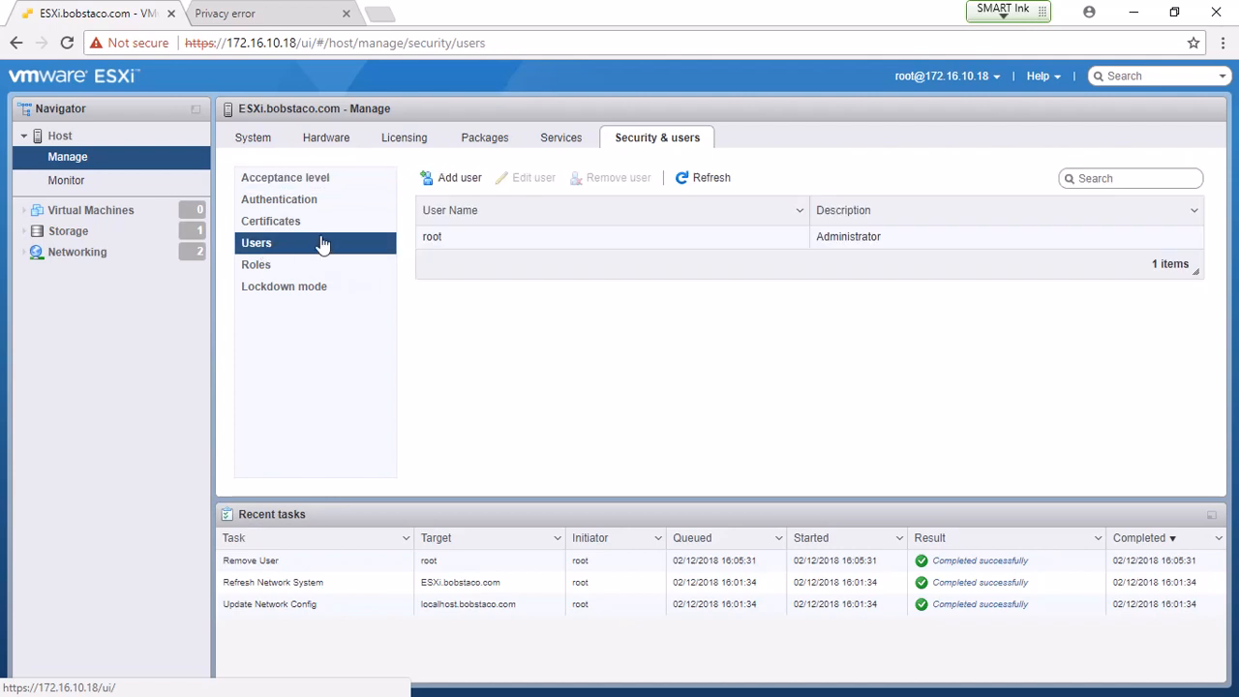
click(444, 177)
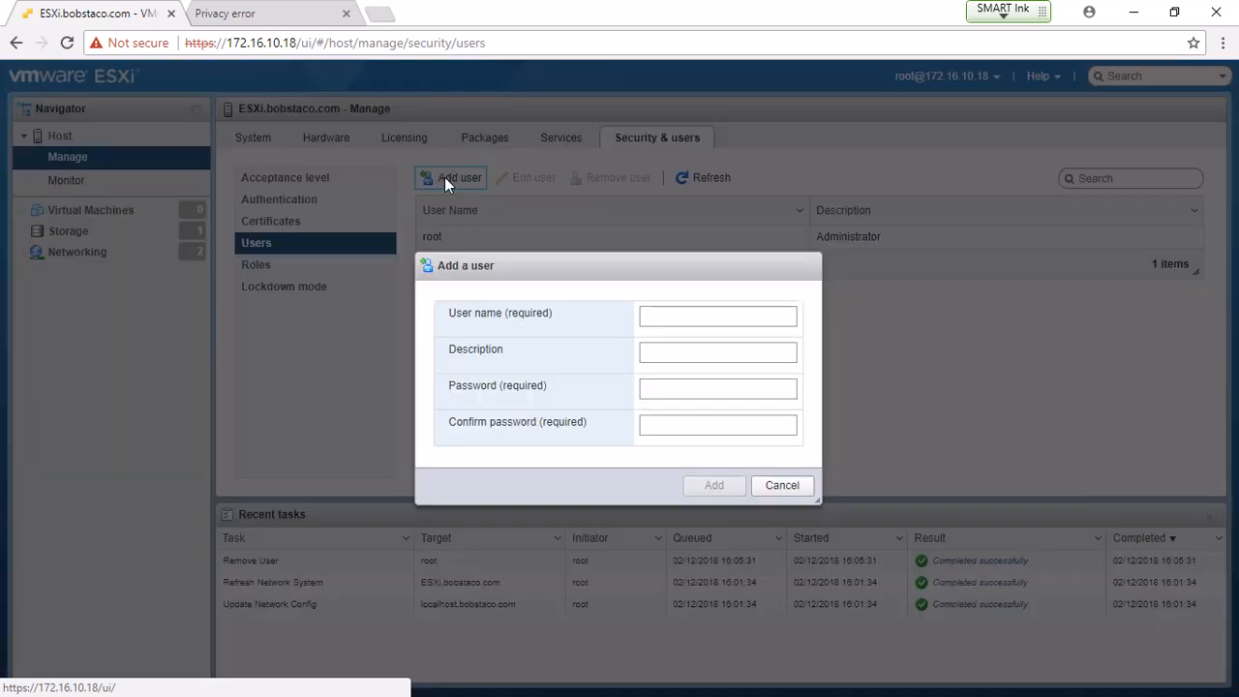
click(664, 306)
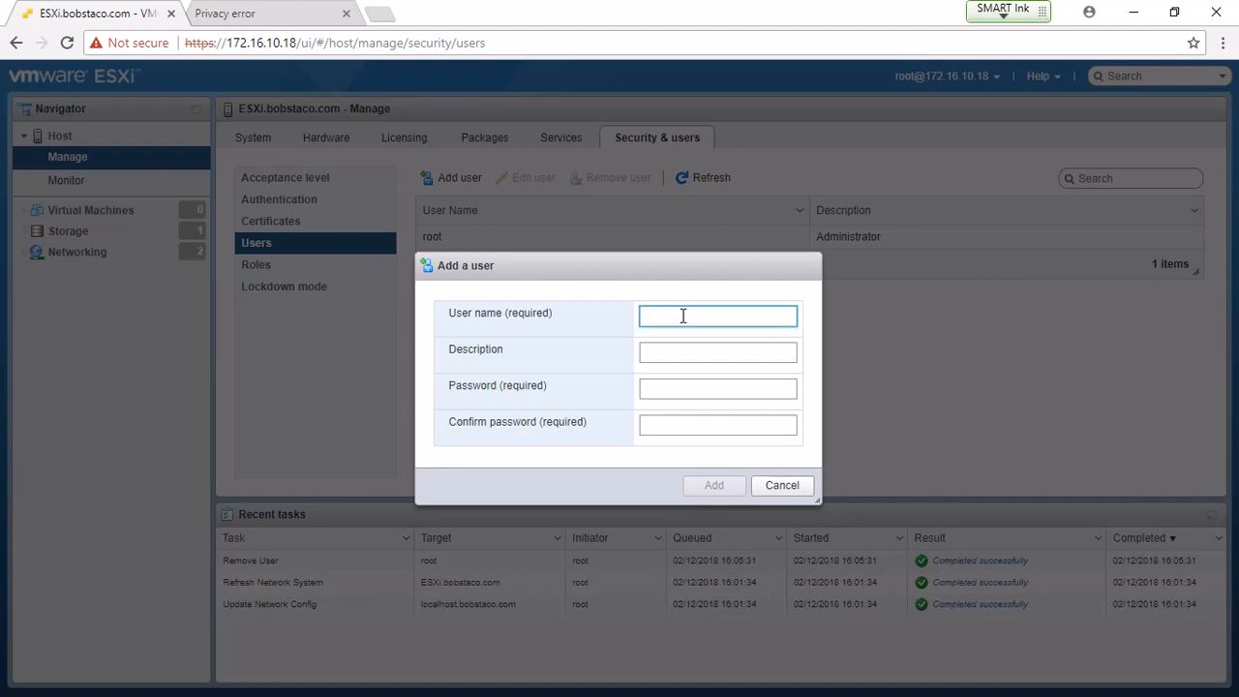
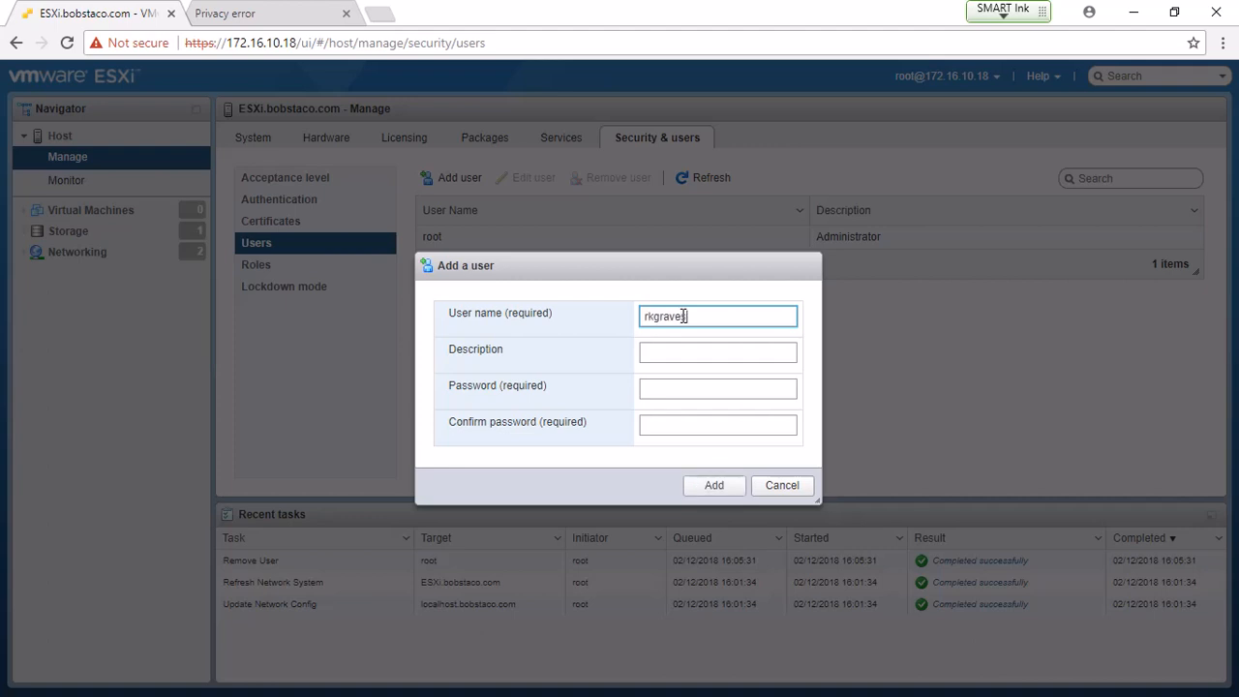
key(Tab)
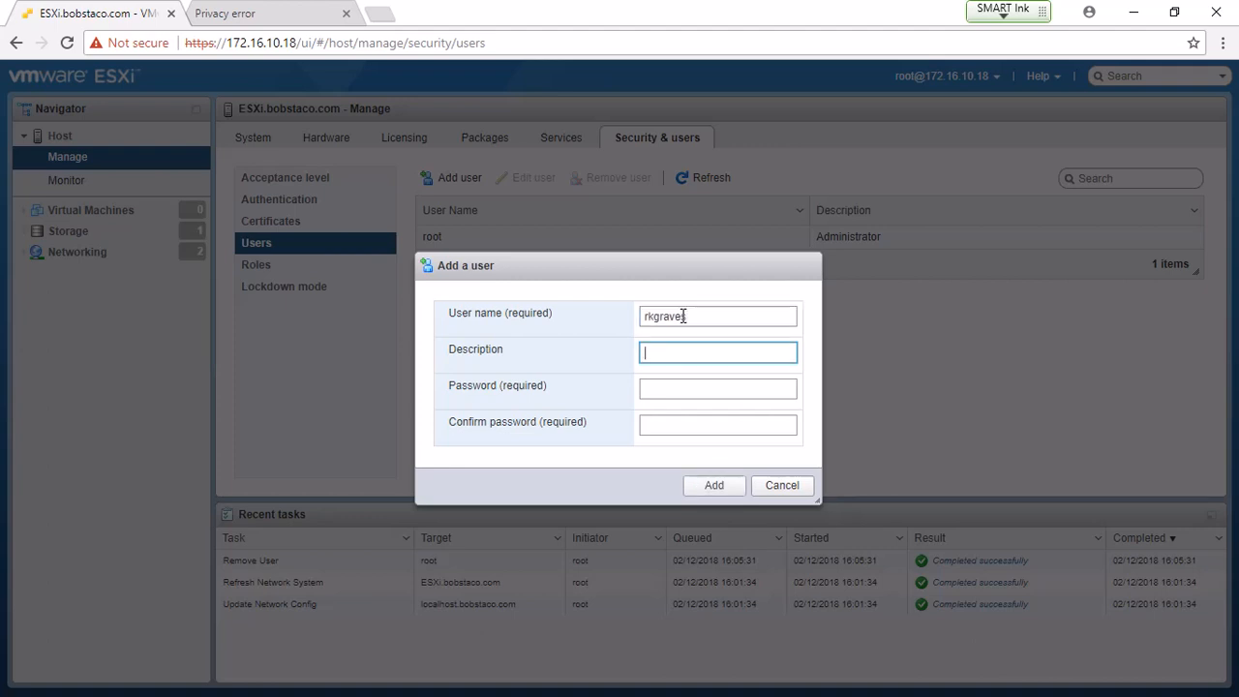
key(Tab)
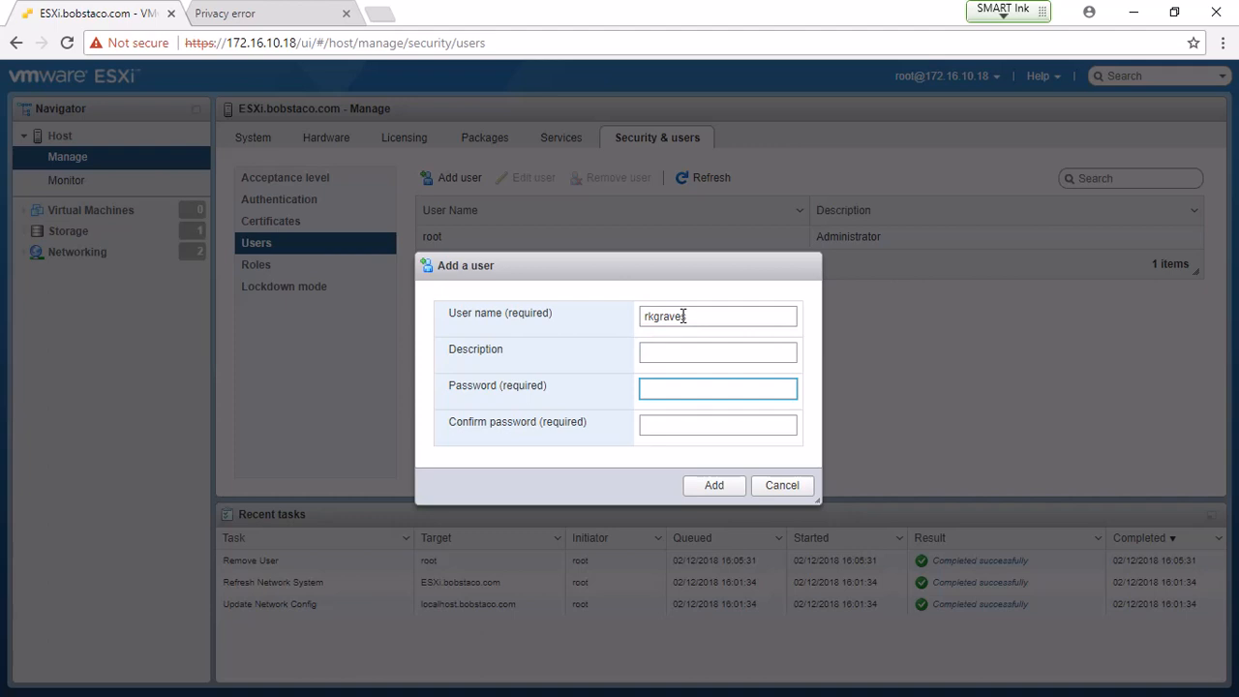
text(•••••••••)
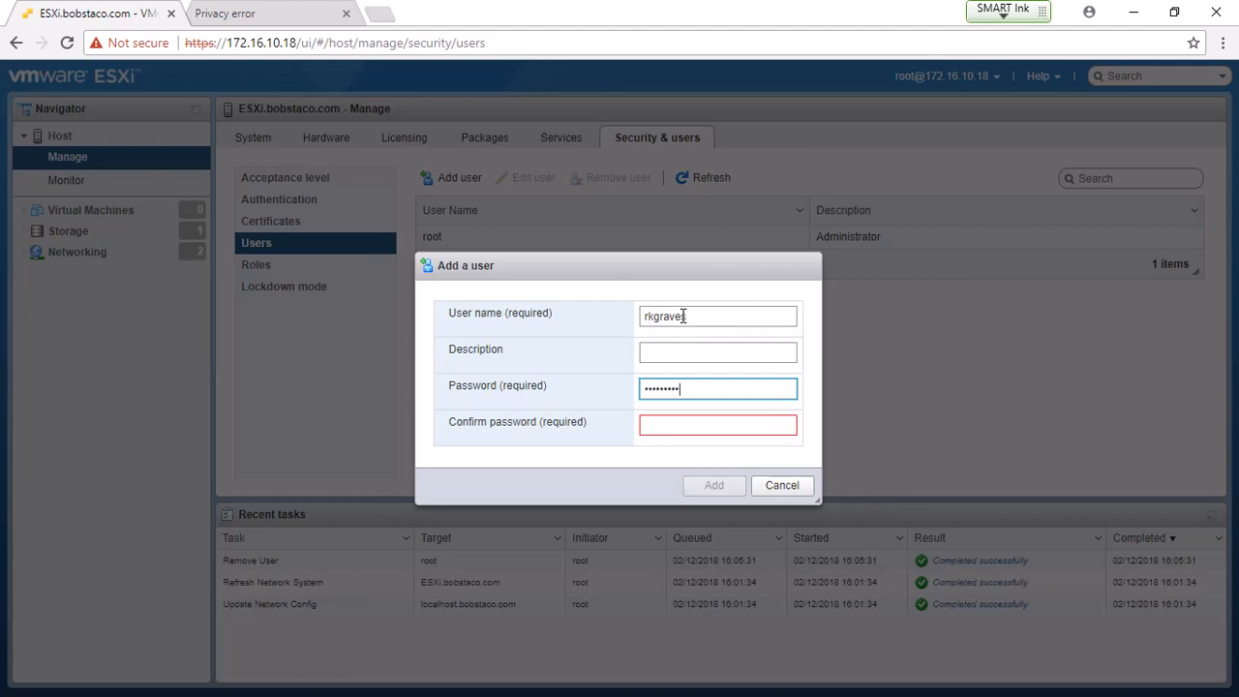
text(•••)
key(Tab)
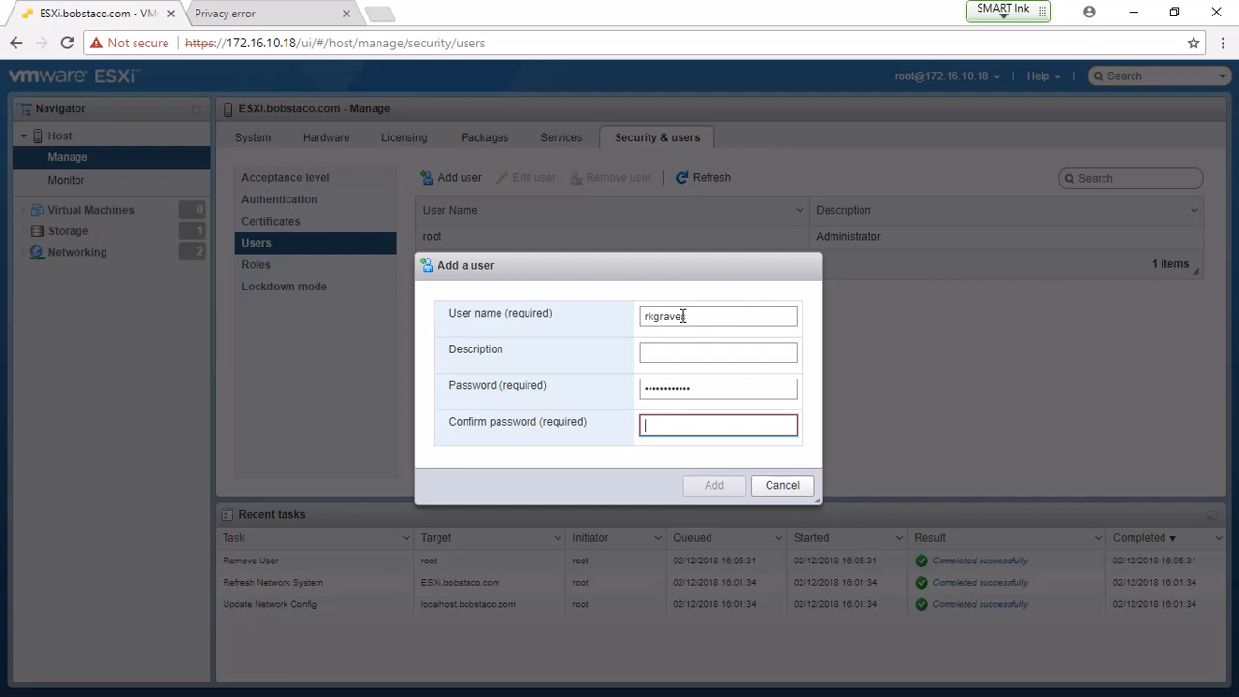
text(••••••••••••)
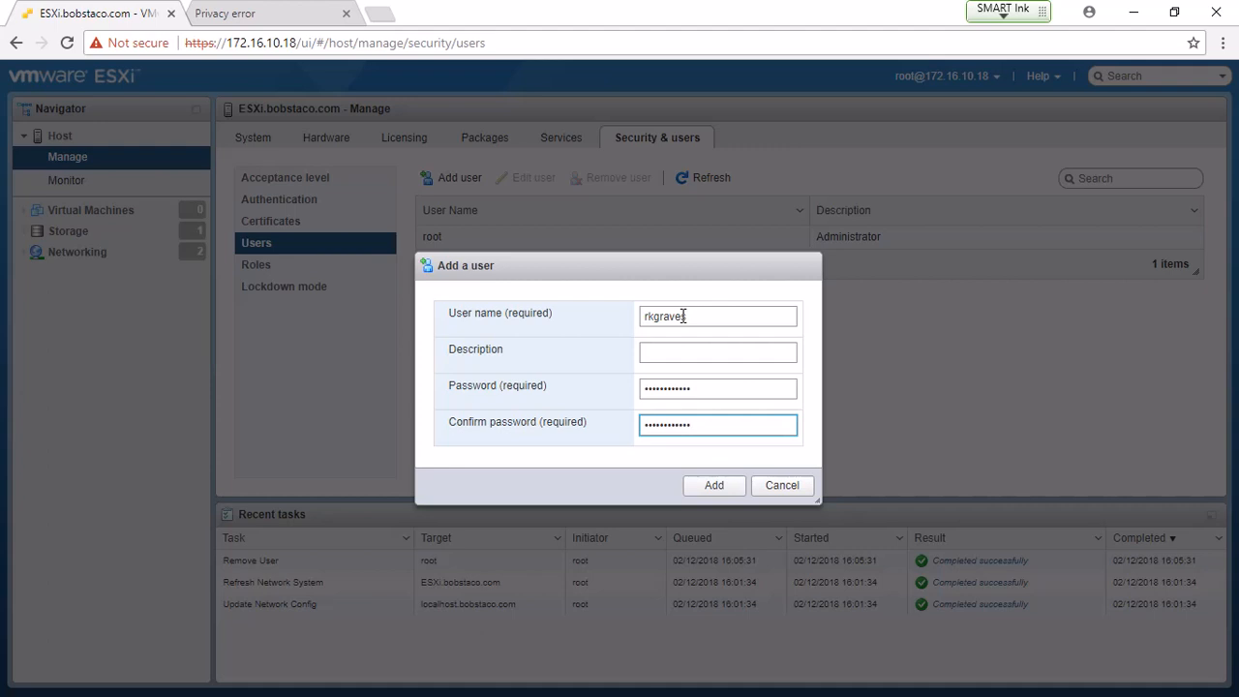
click(716, 486)
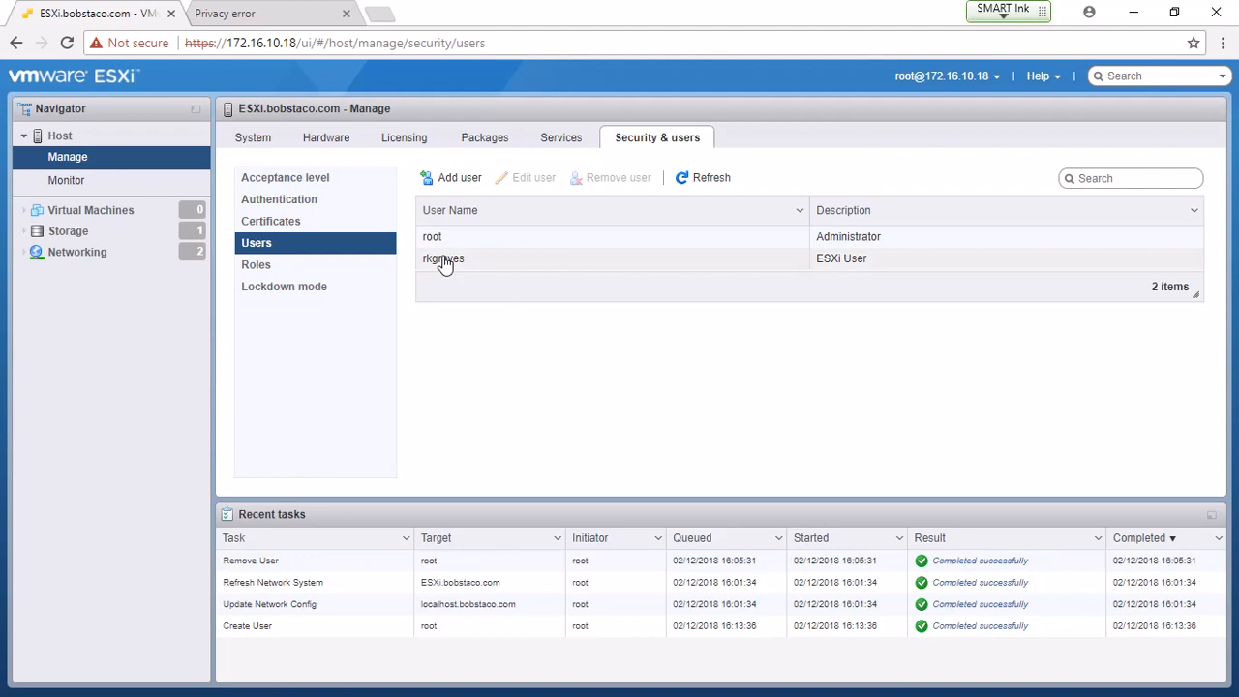
- Select Host in the Navigator to return to the ESXi.bobstaco.com summary page
click(65, 142)
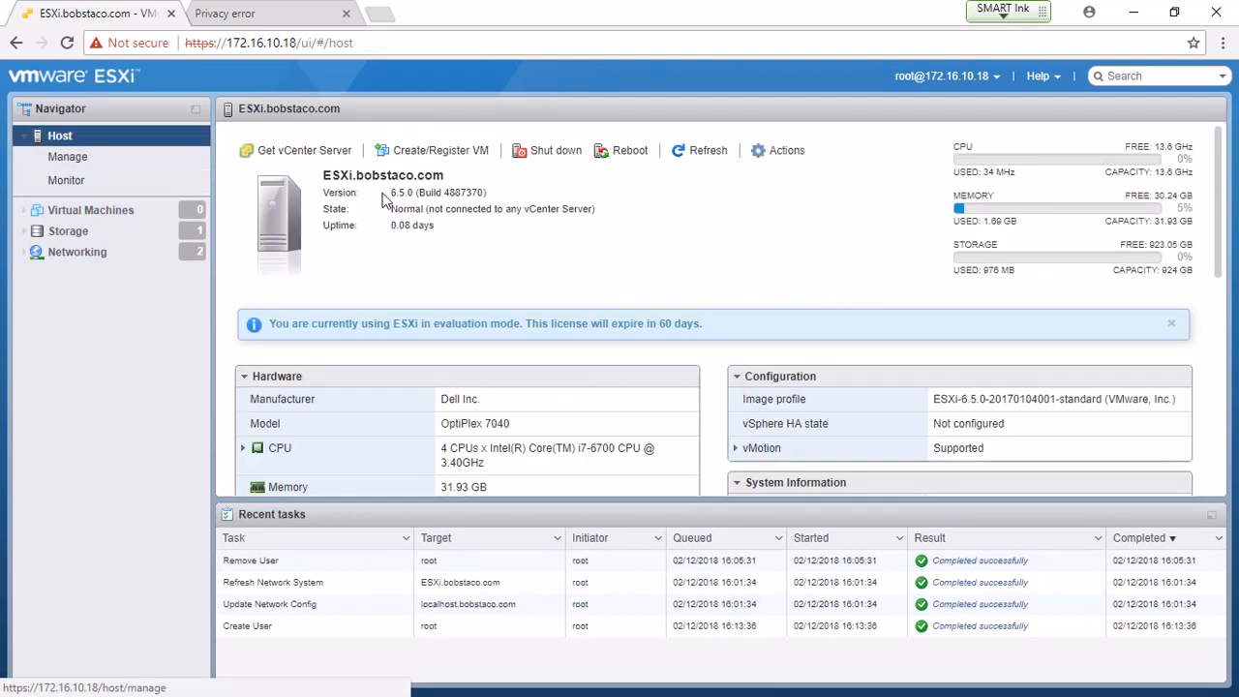
- Open the Manage permissions dialog for Host from its Navigator context menu
click(784, 153)
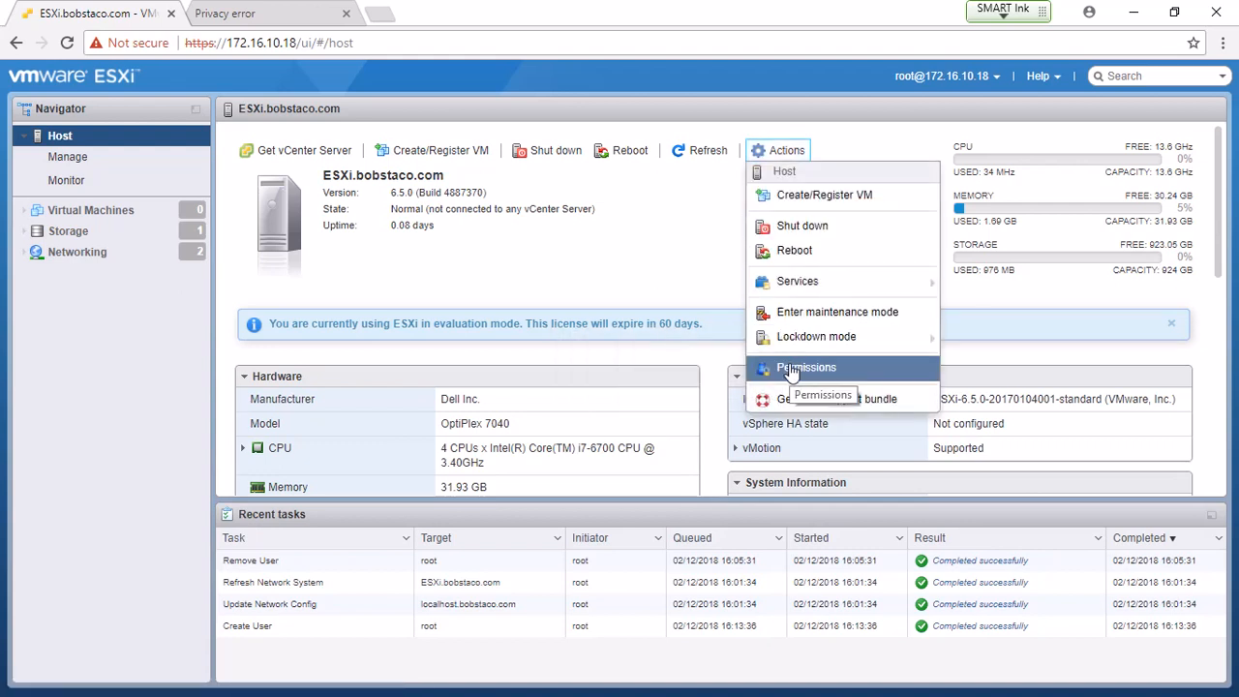
right_click(56, 137)
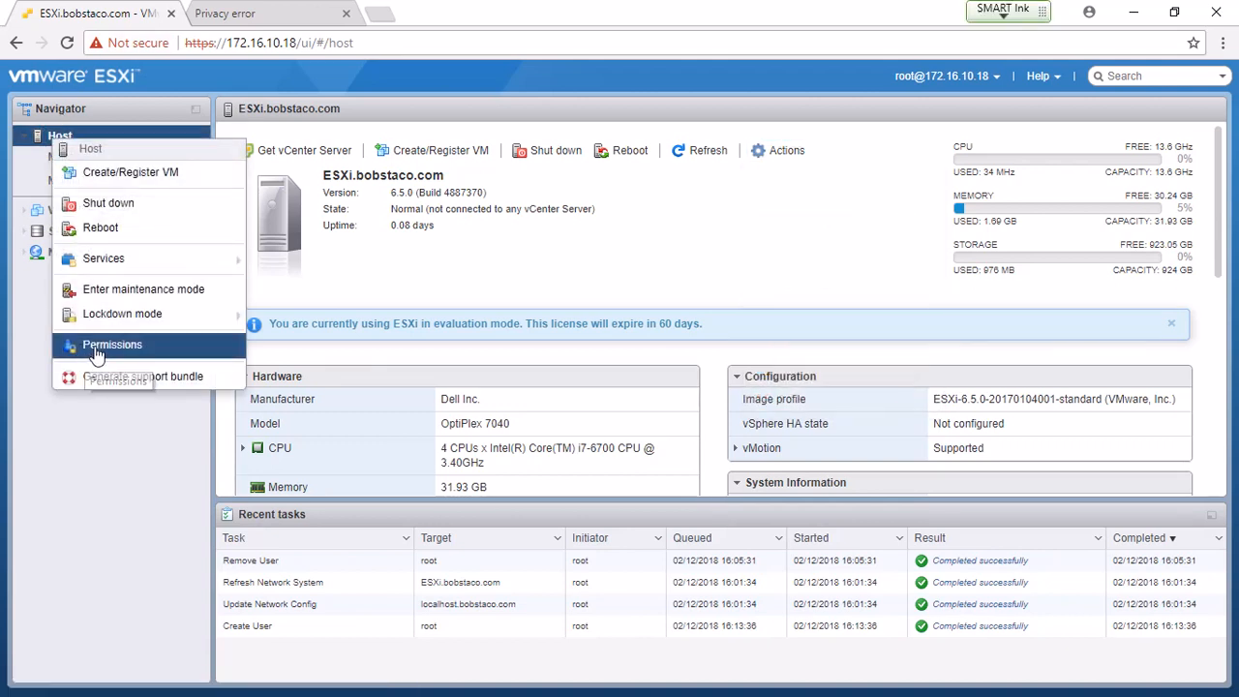
click(84, 350)
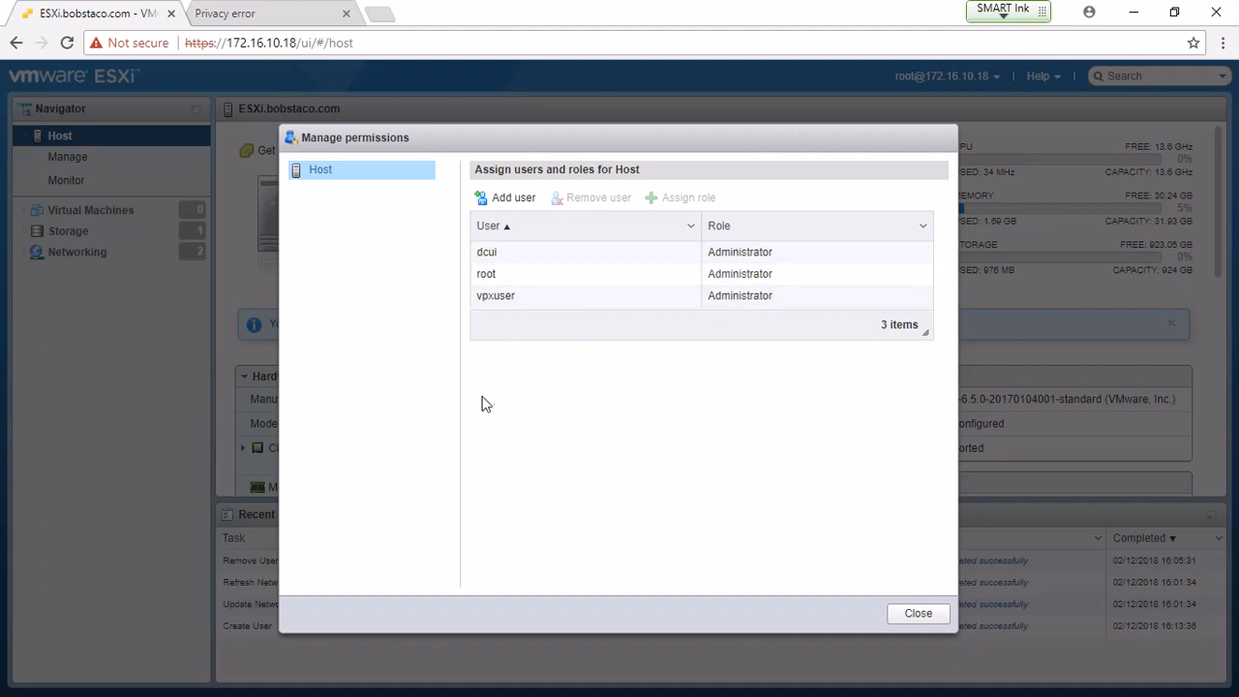
click(512, 200)
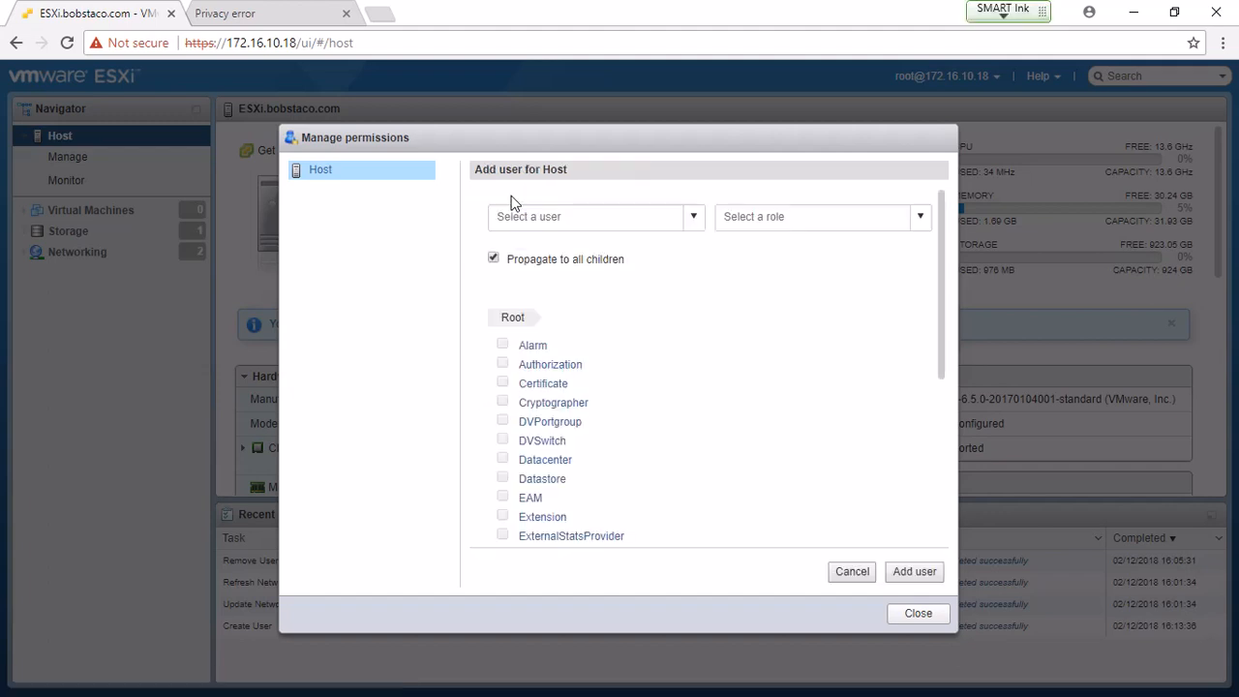
click(695, 221)
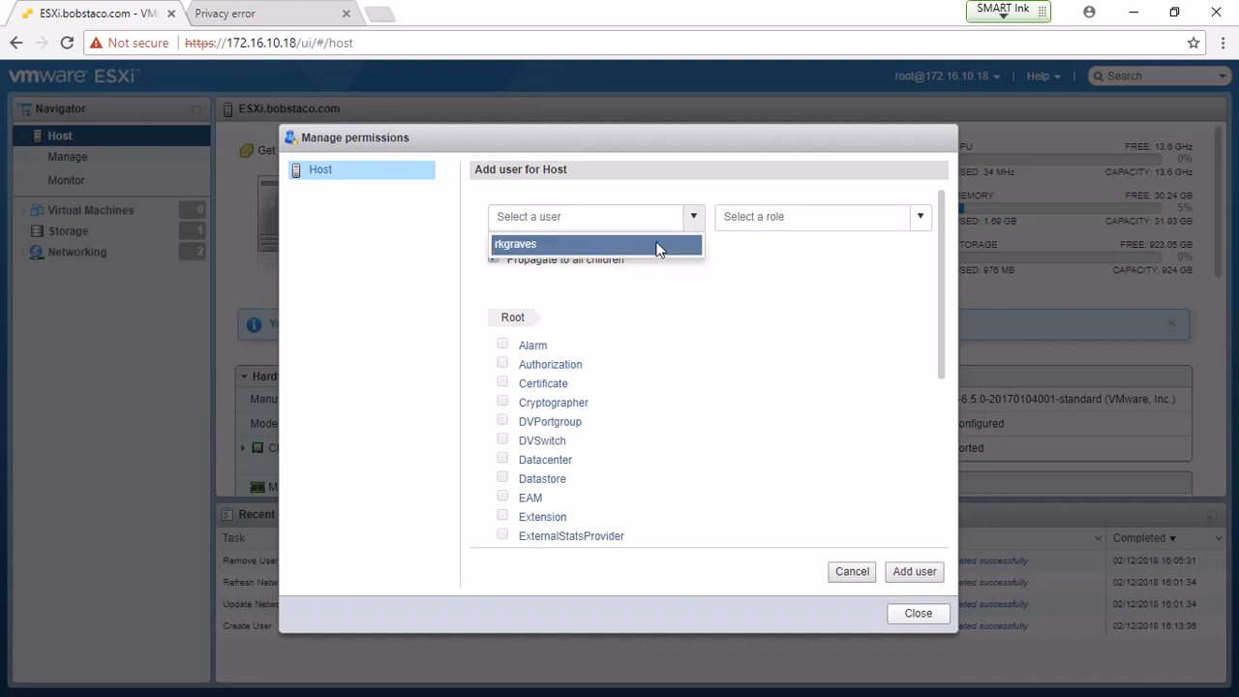
click(657, 244)
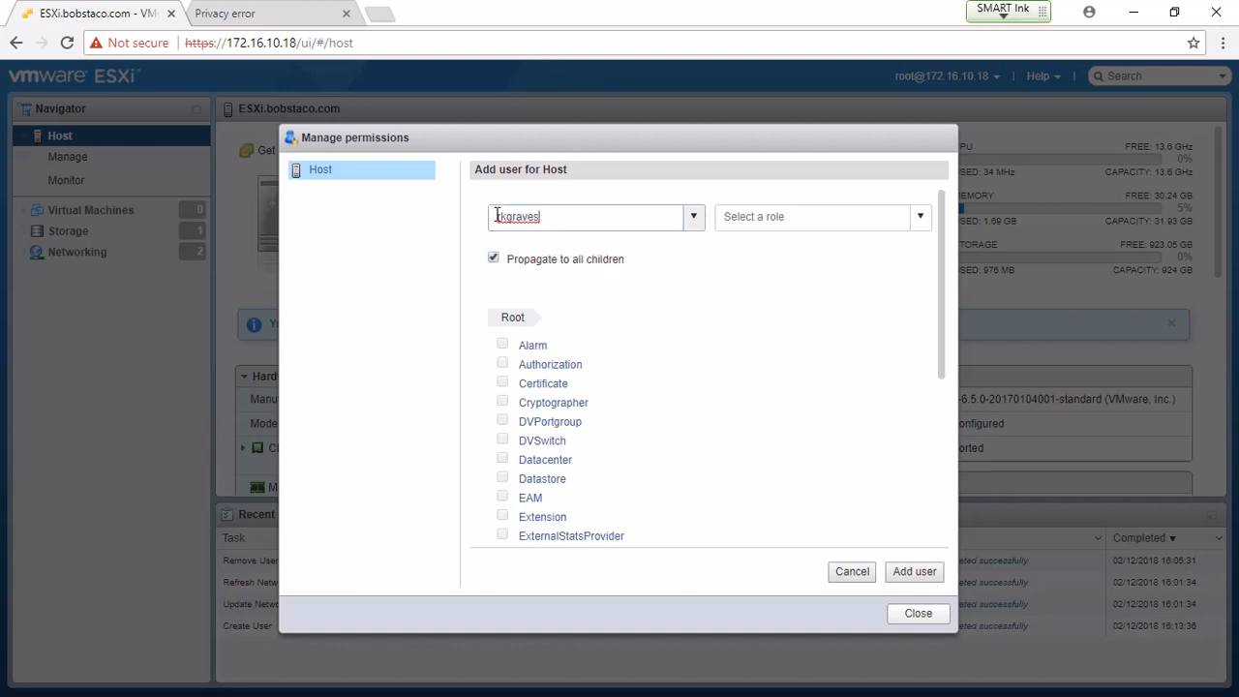
click(918, 217)
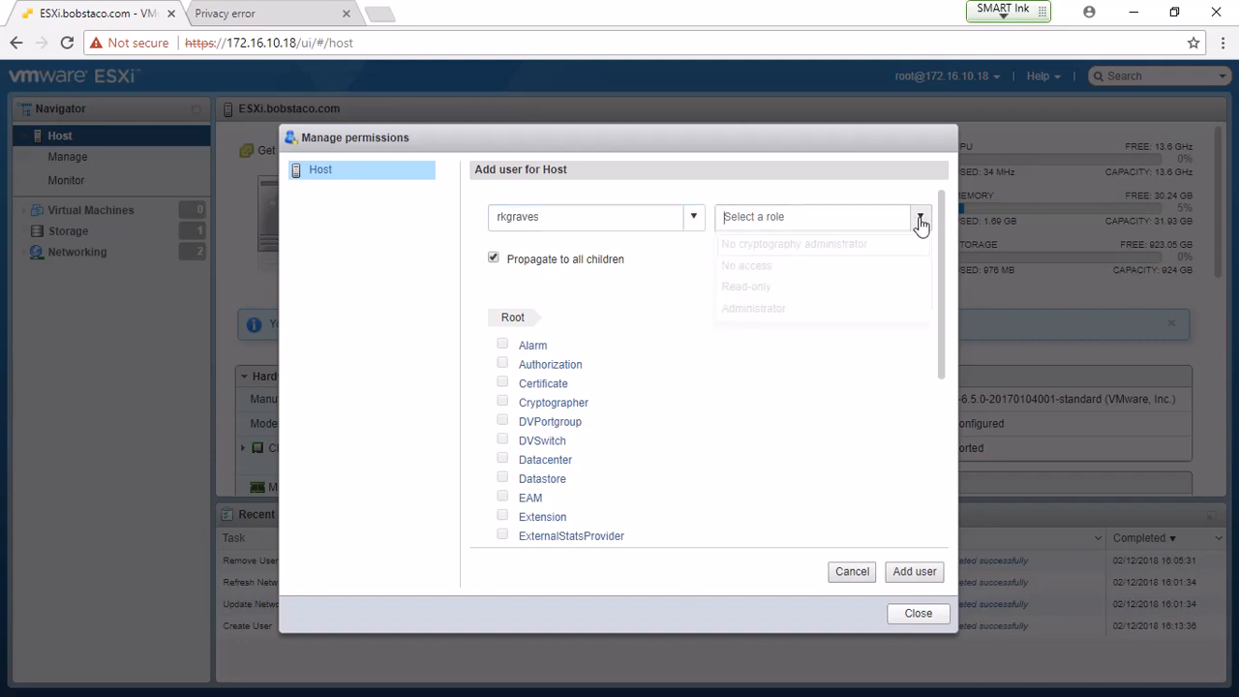
click(751, 308)
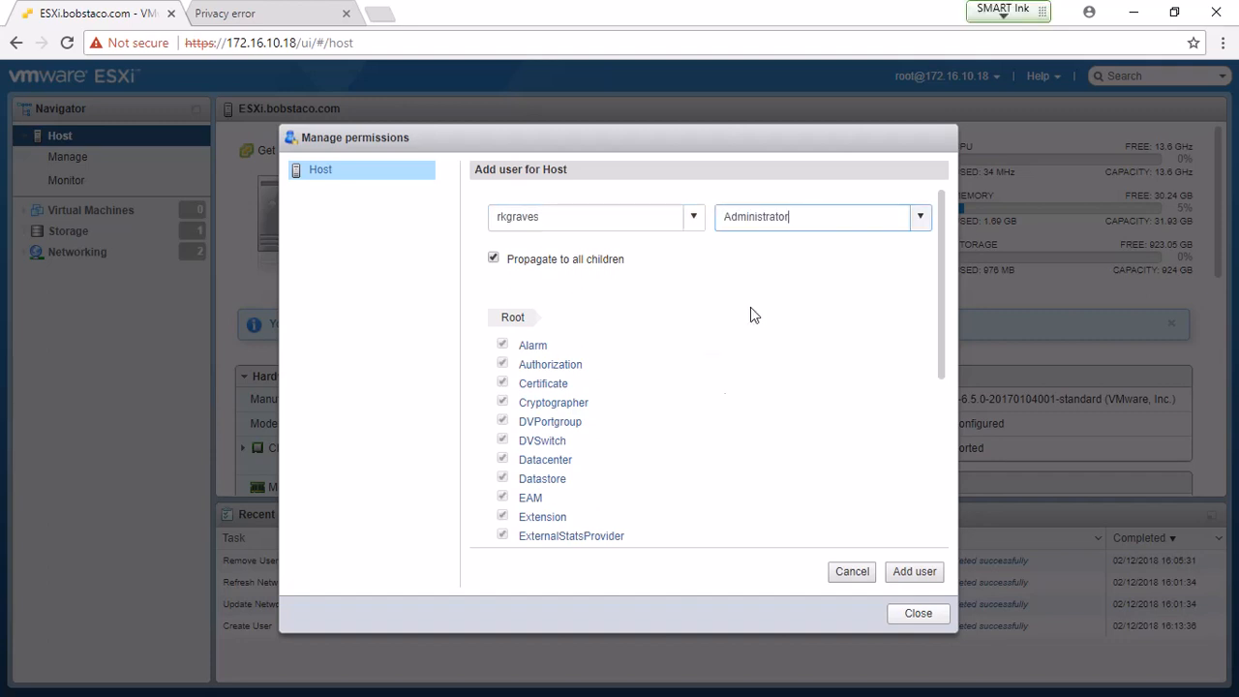
click(902, 572)
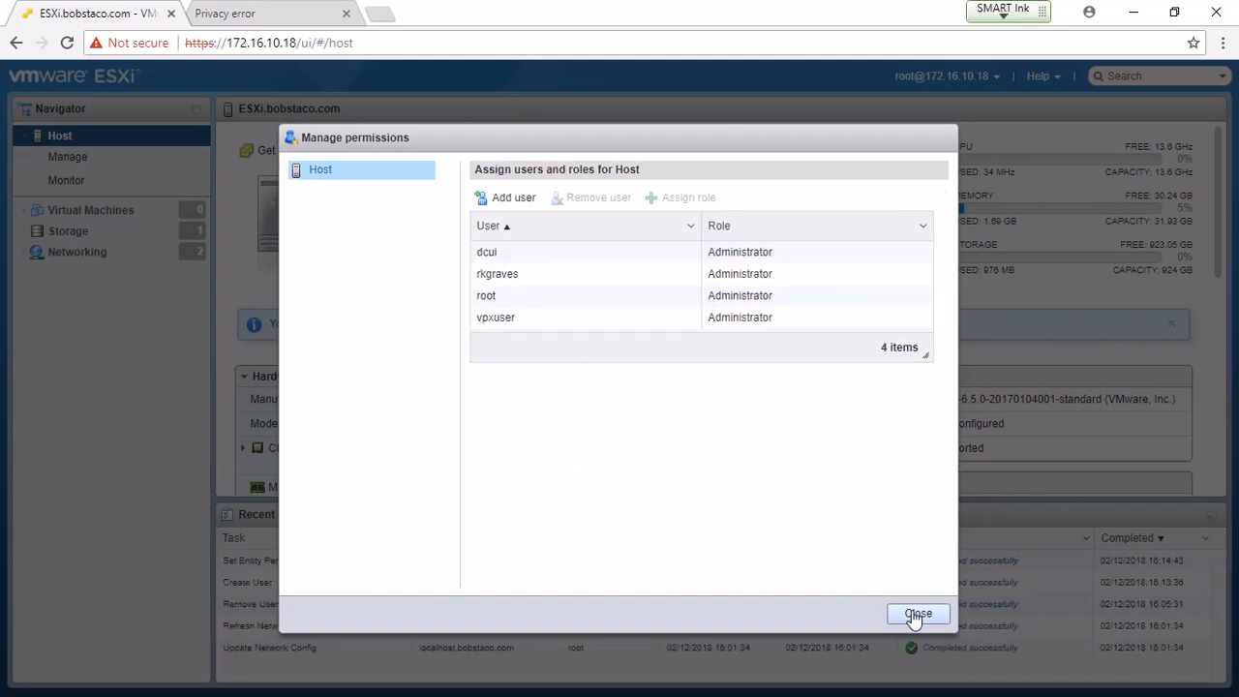
click(914, 613)
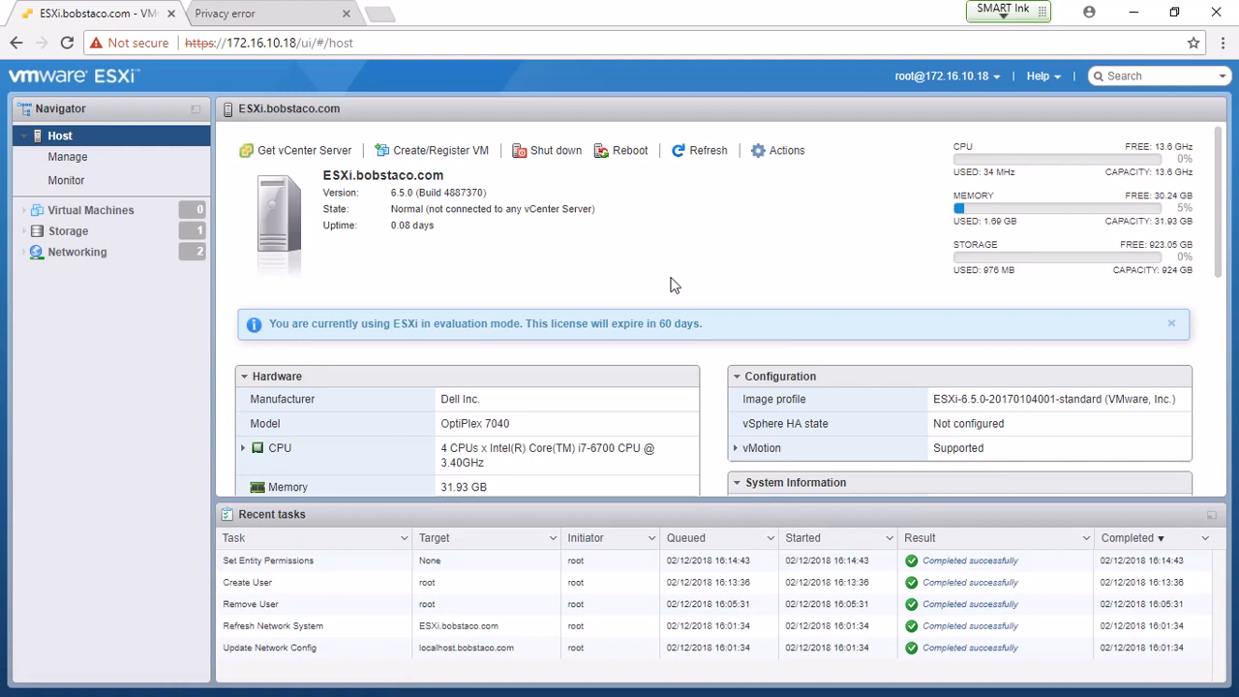
- Bring up the 172.16.10.17 privacy warning with advanced details and the proceed-anyway link showing
click(259, 15)
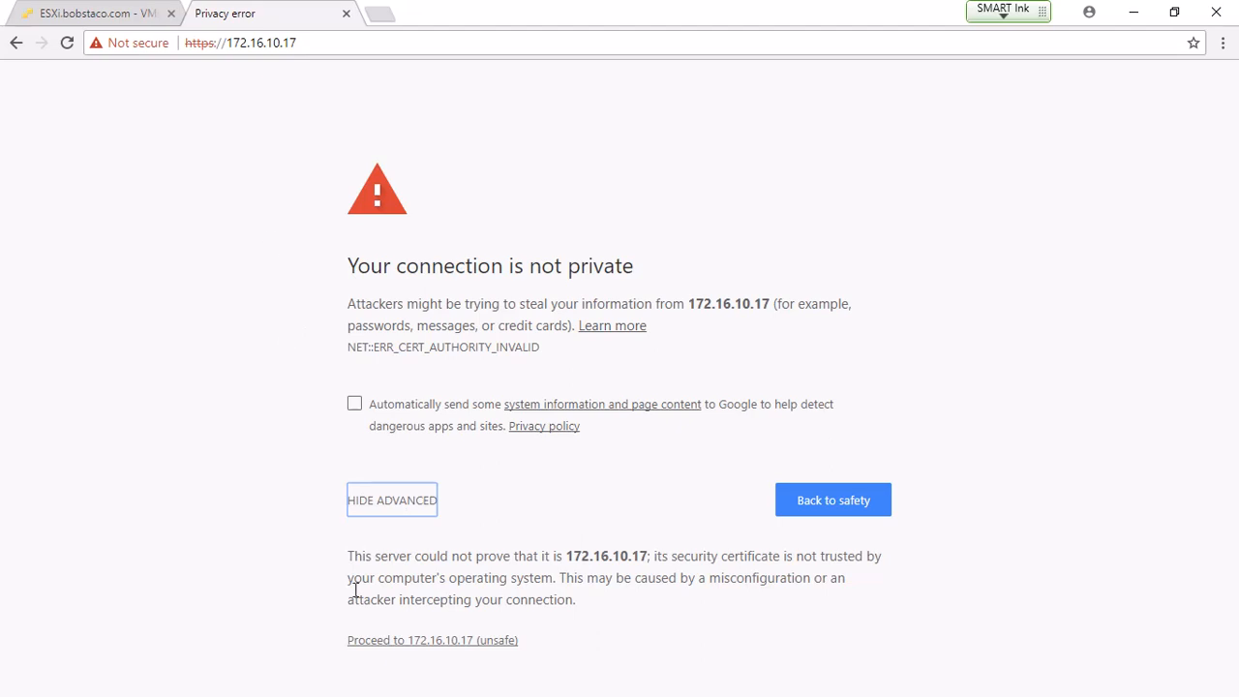
click(387, 503)
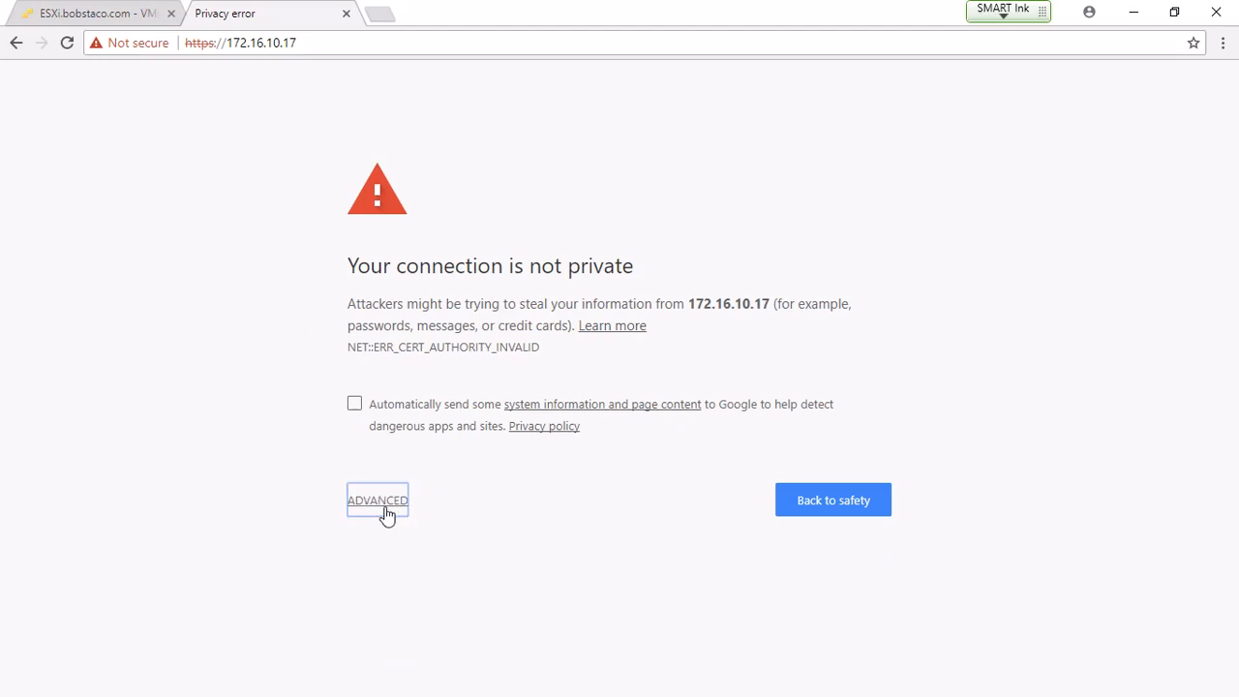
click(387, 513)
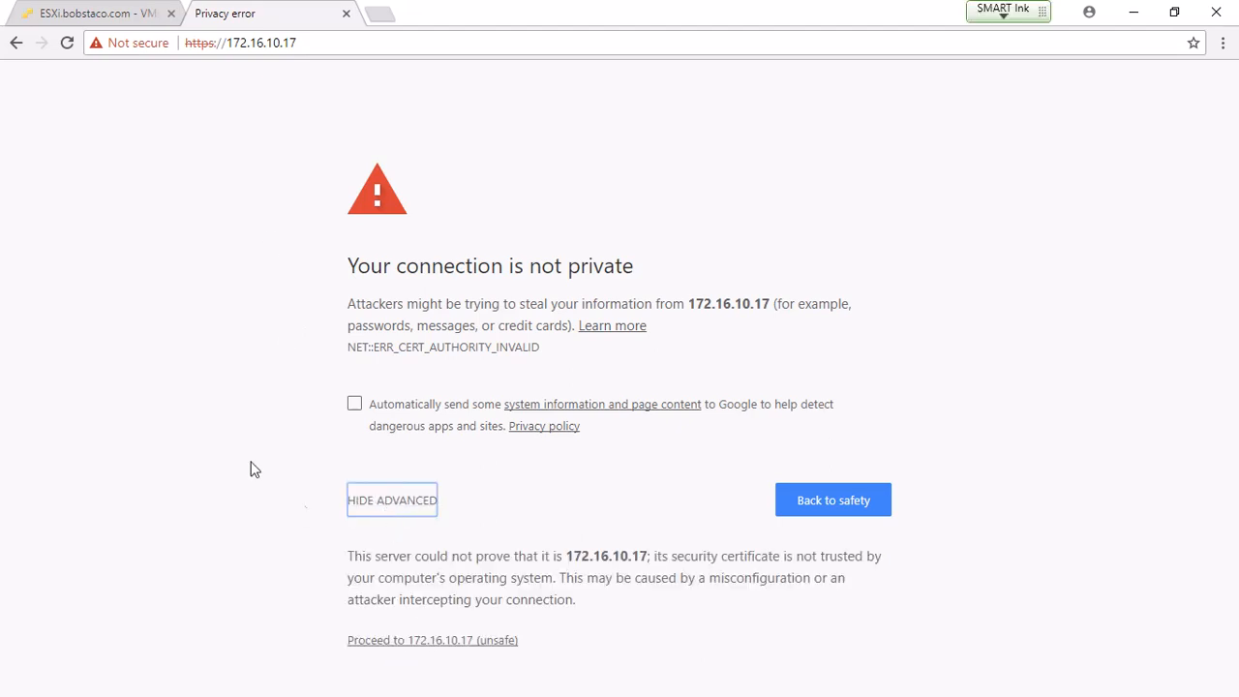